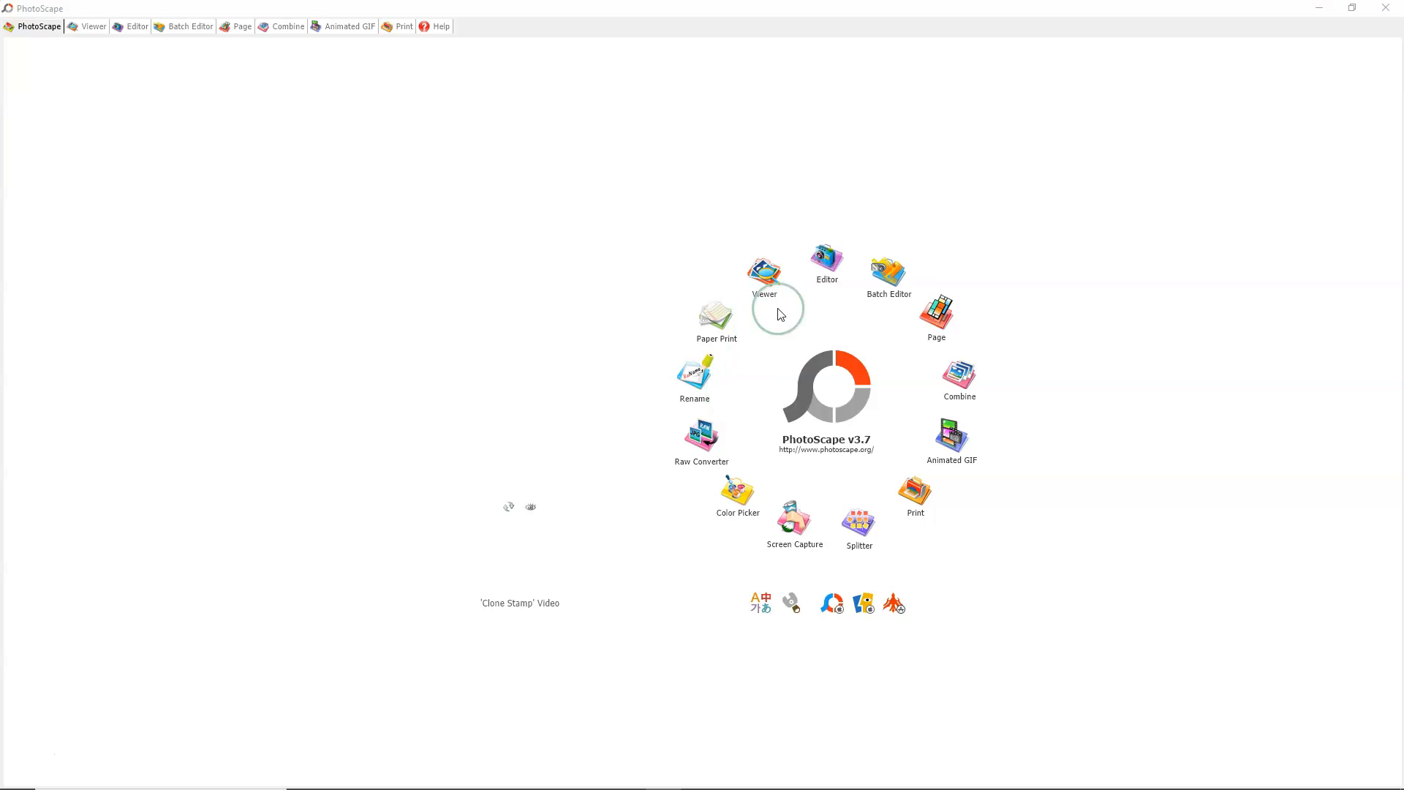
Step: Open wild rose card.jpg from the images folder in the photo editor and bring up the crop options
{"action": "left_click", "coordinate": [827, 258]}
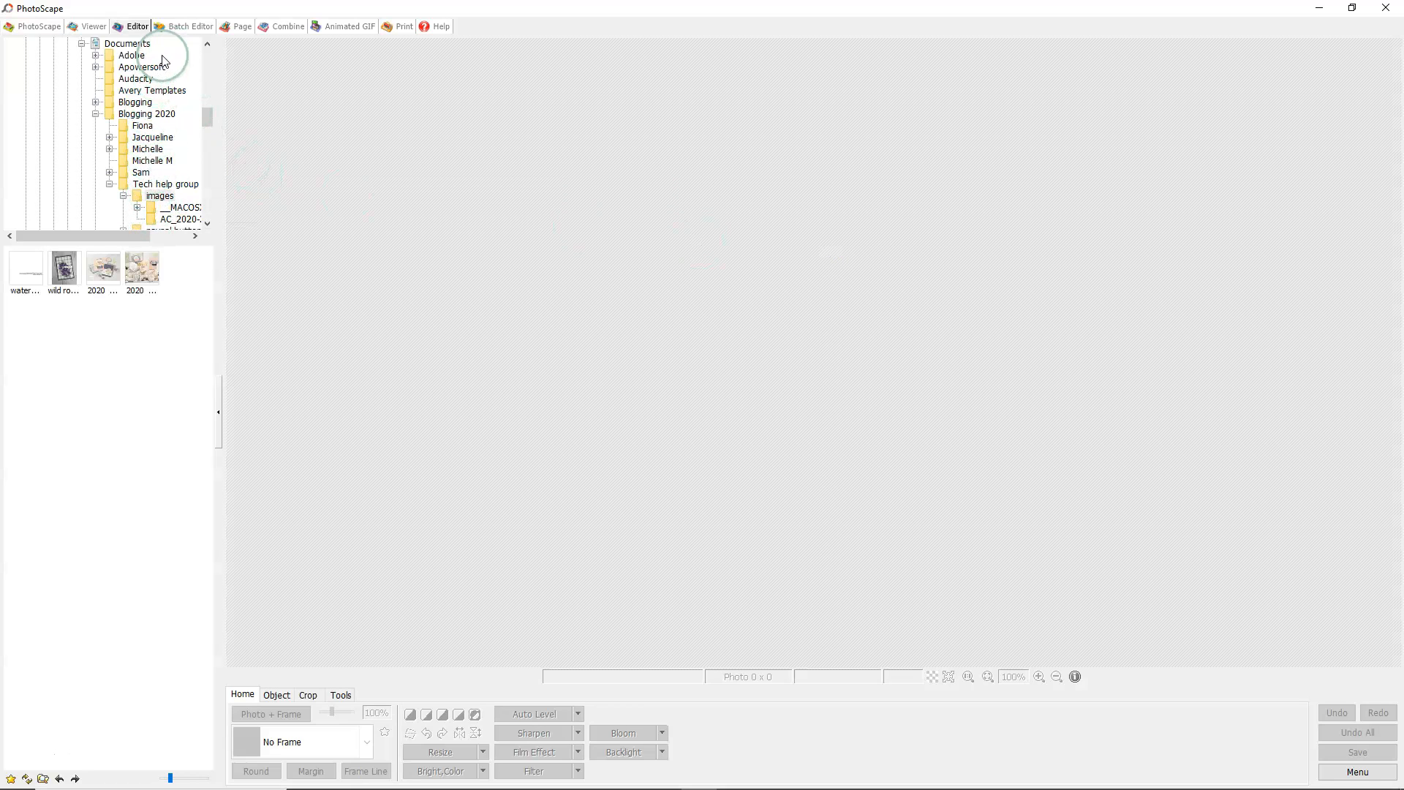
{"action": "left_click", "coordinate": [160, 196]}
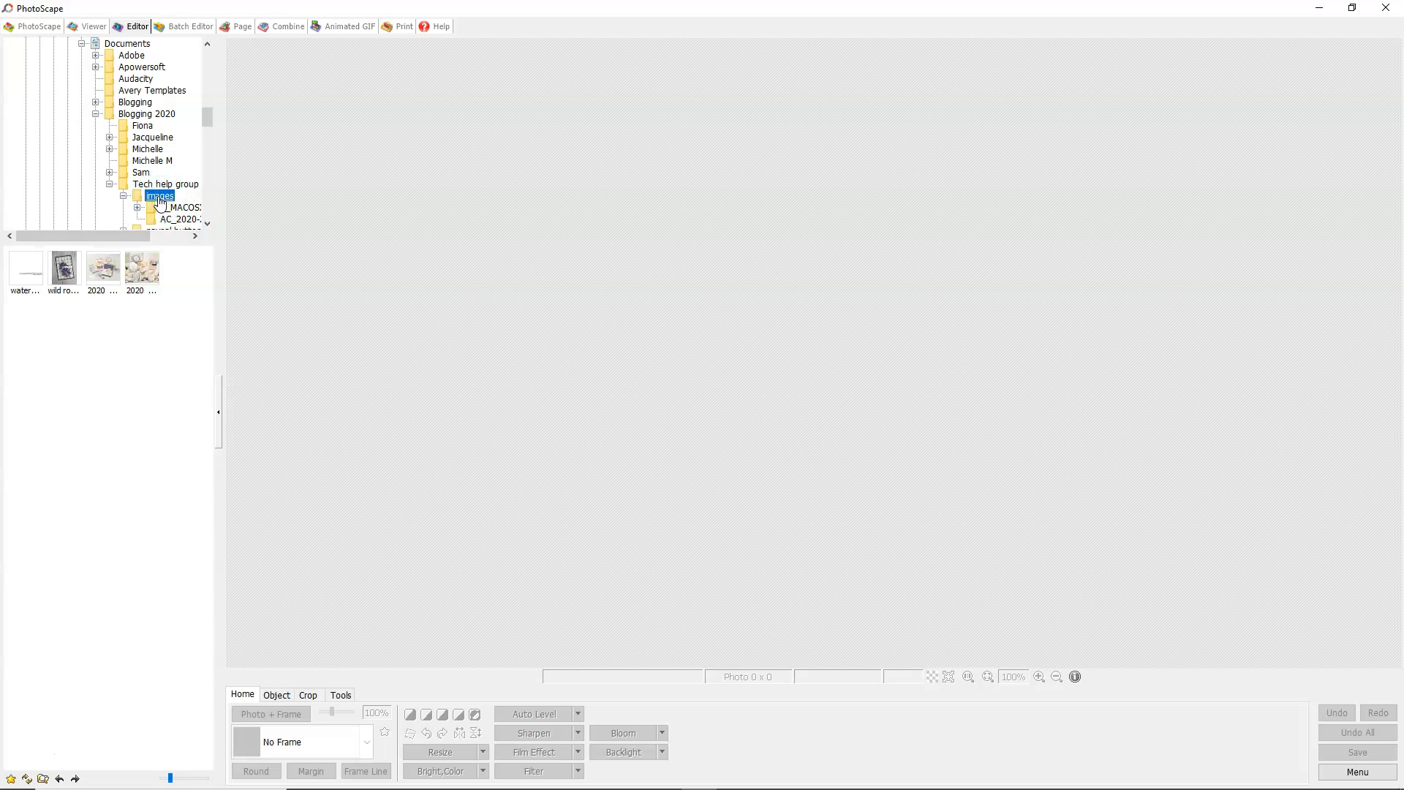
{"action": "left_click", "coordinate": [65, 269]}
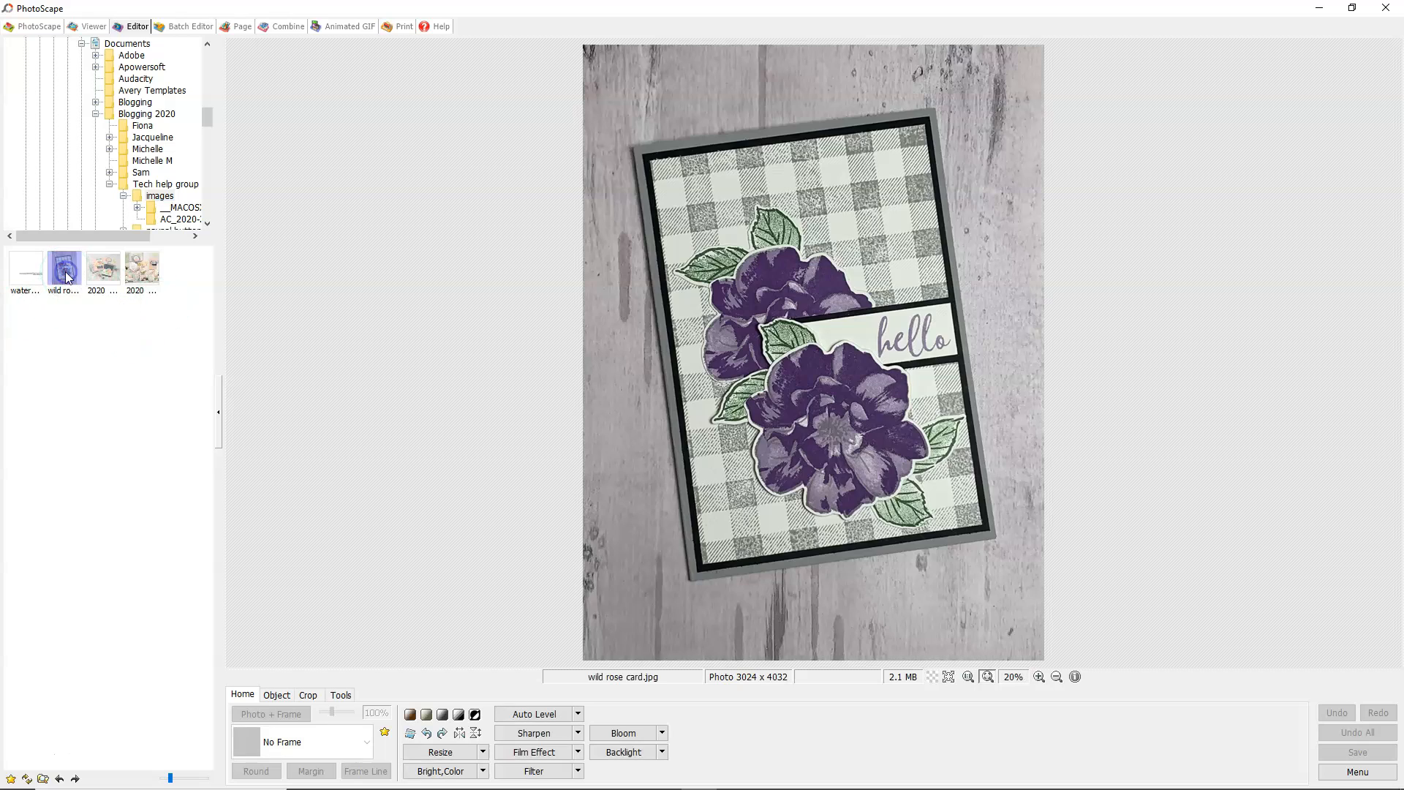
{"action": "left_click", "coordinate": [185, 380]}
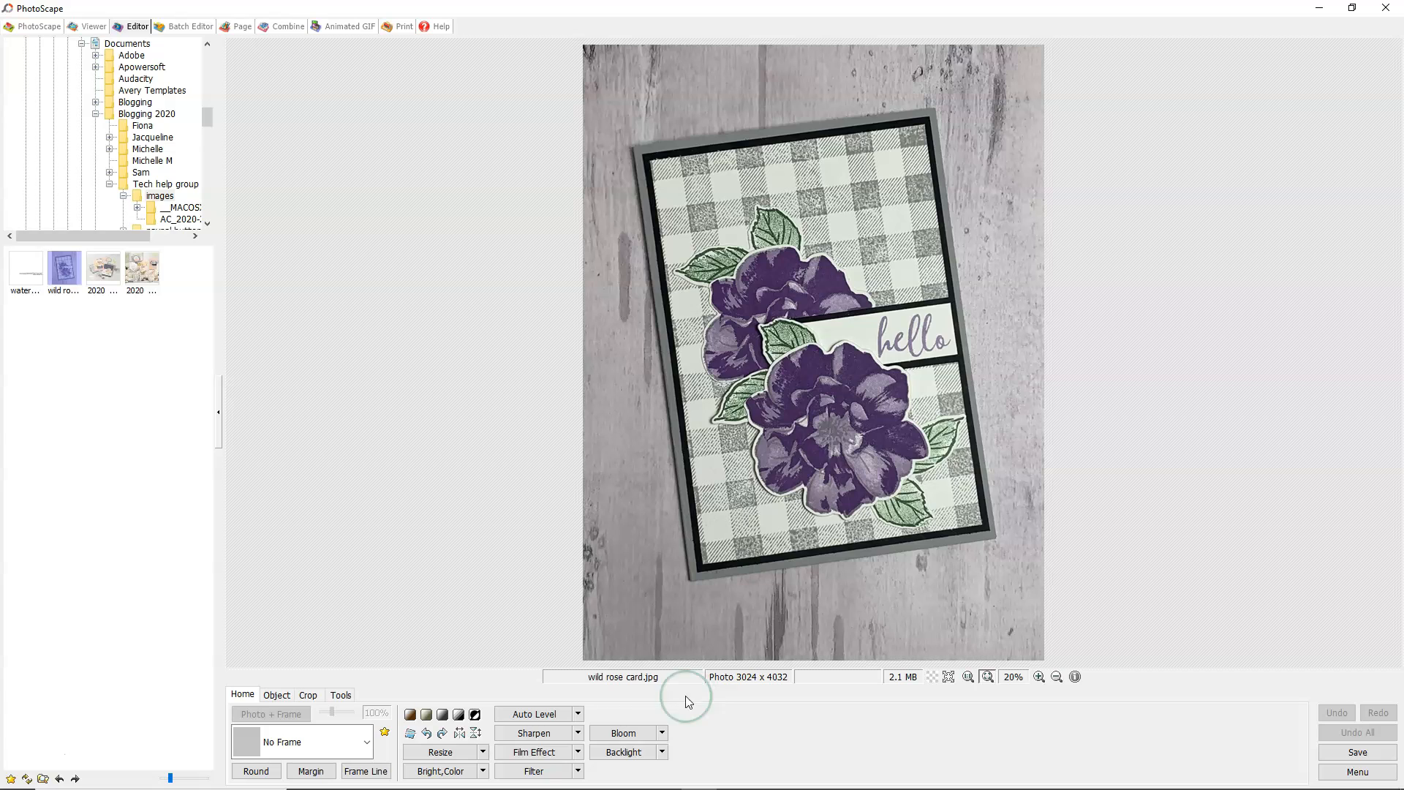
{"action": "left_click", "coordinate": [308, 694]}
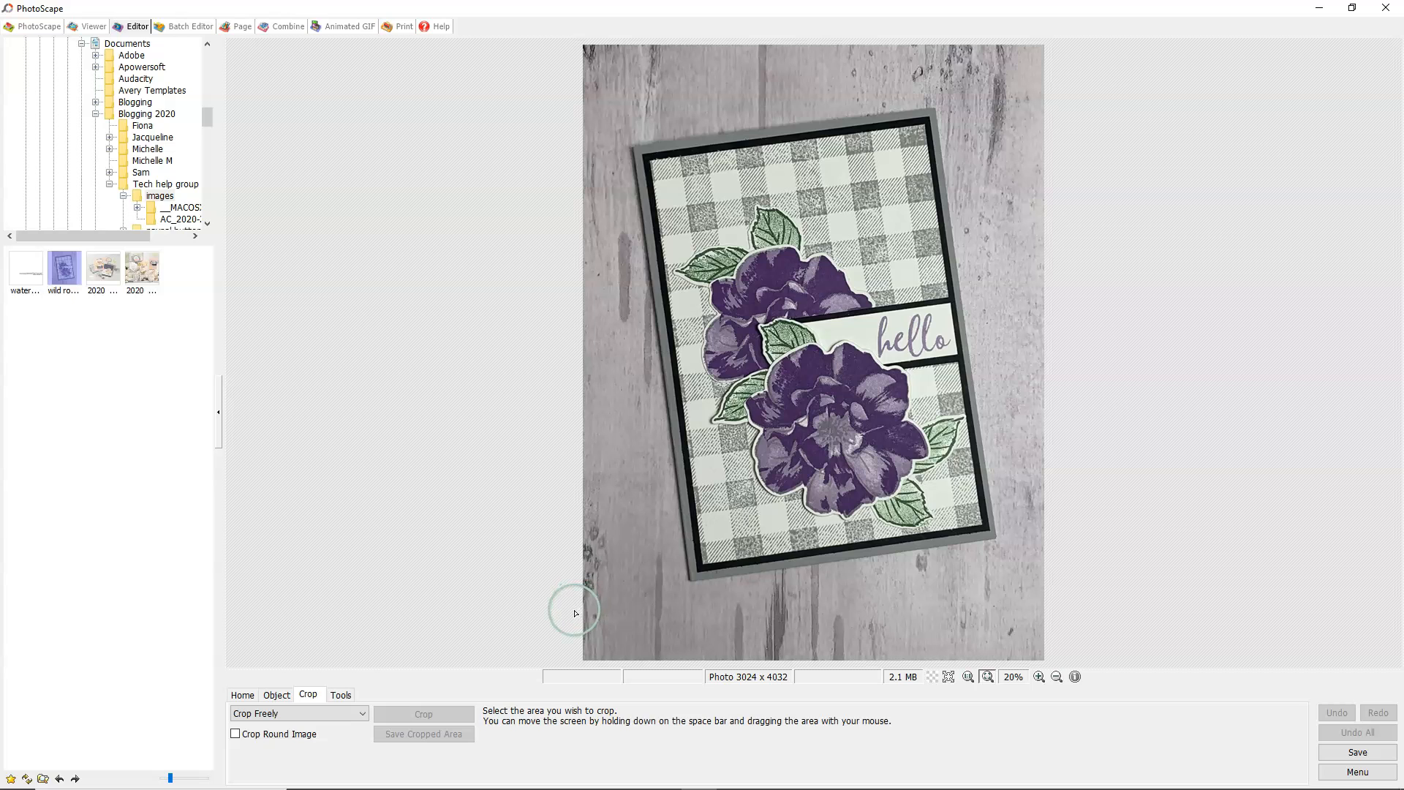
Step: Try a free crop of about 3024 x 3549 pixels around the card and undo it
{"action": "left_click_drag", "start_coordinate": [583, 620], "coordinate": [1127, 77]}
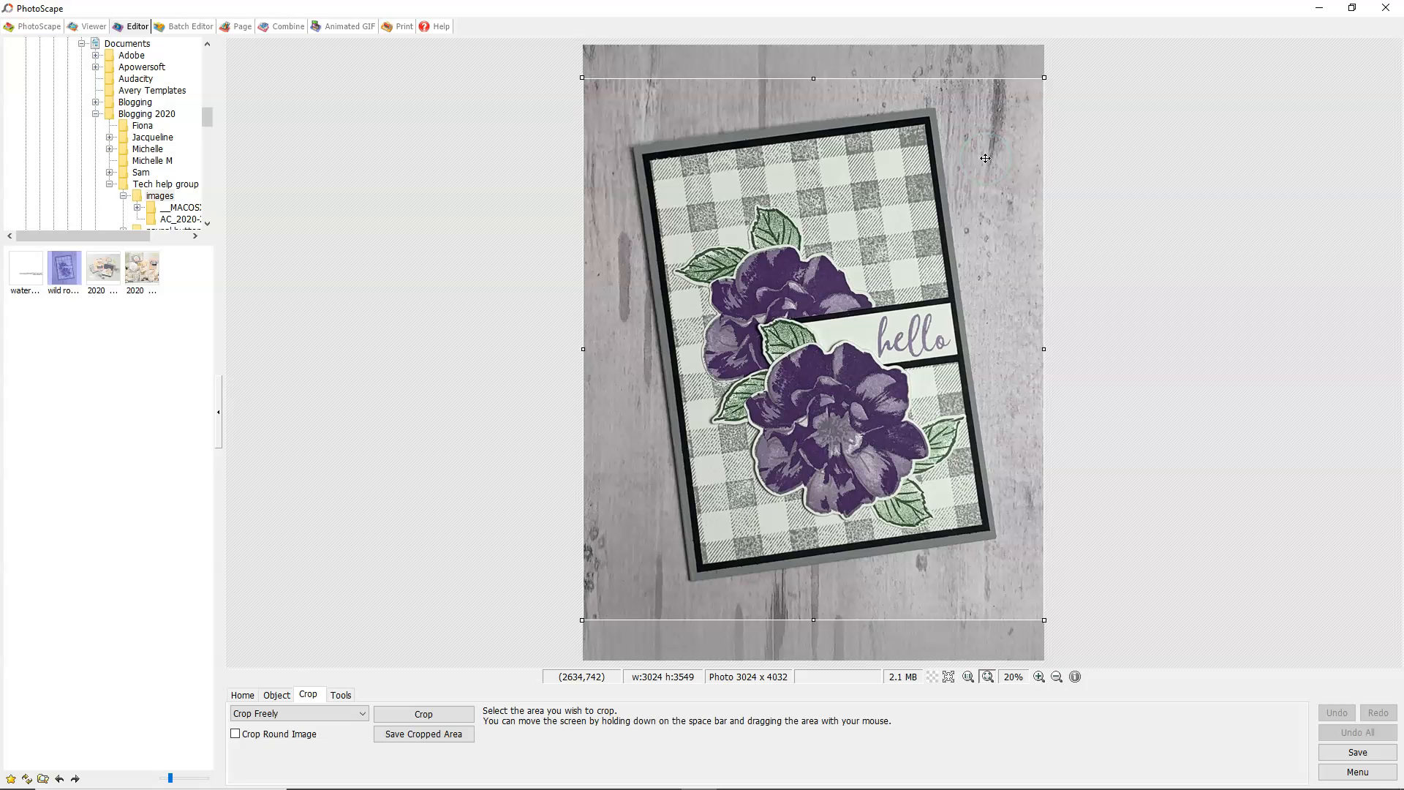
{"action": "left_click", "coordinate": [981, 167]}
{"action": "double_click", "coordinate": [980, 167]}
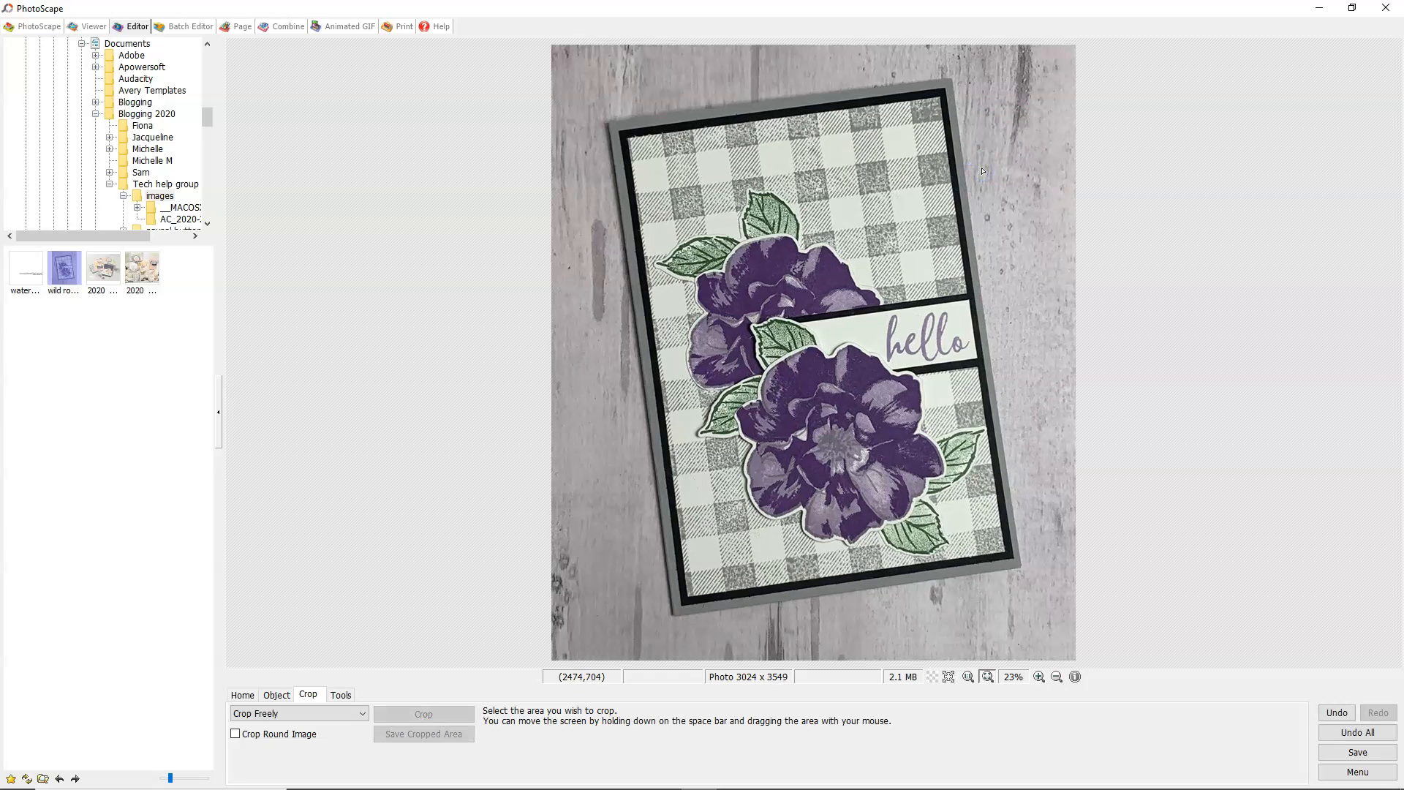
{"action": "left_click", "coordinate": [1339, 713]}
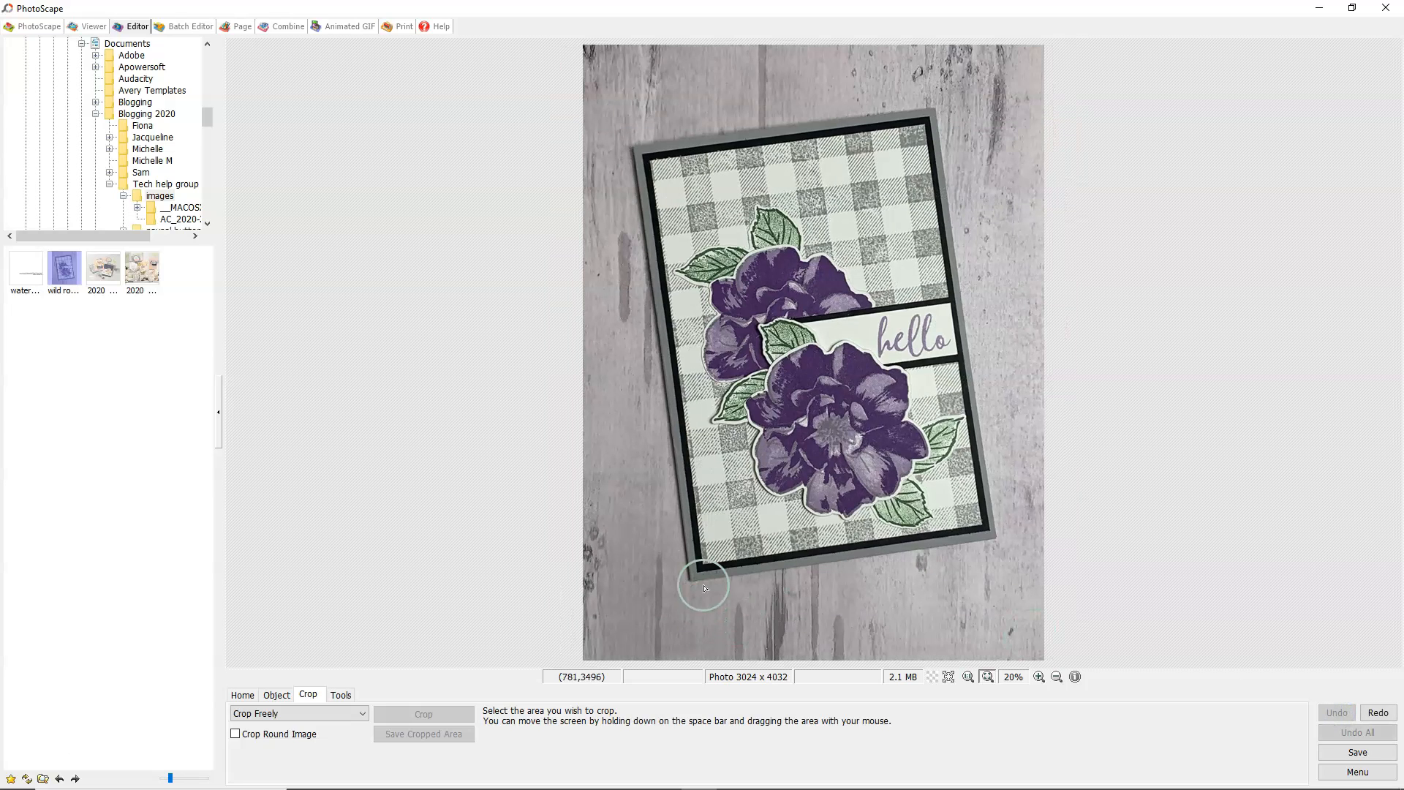
Step: Mark a free crop area of about 3024 x 3548 pixels around the card and shift it slightly down
{"action": "left_click_drag", "start_coordinate": [577, 618], "coordinate": [1105, 75]}
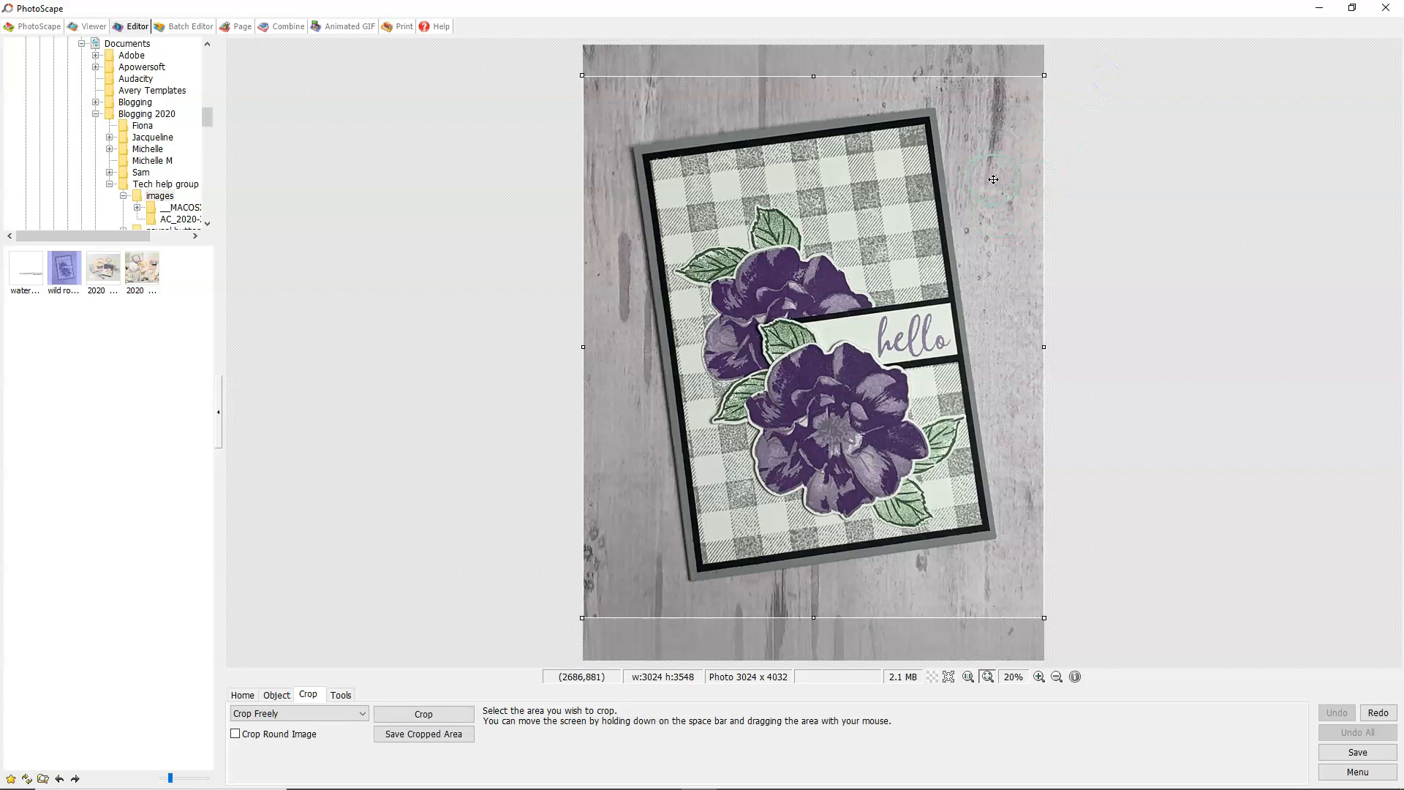
{"action": "mouse_move", "coordinate": [993, 180]}
{"action": "left_mouse_down"}
{"action": "mouse_move", "coordinate": [994, 198]}
{"action": "mouse_move", "coordinate": [992, 185]}
{"action": "left_mouse_up"}
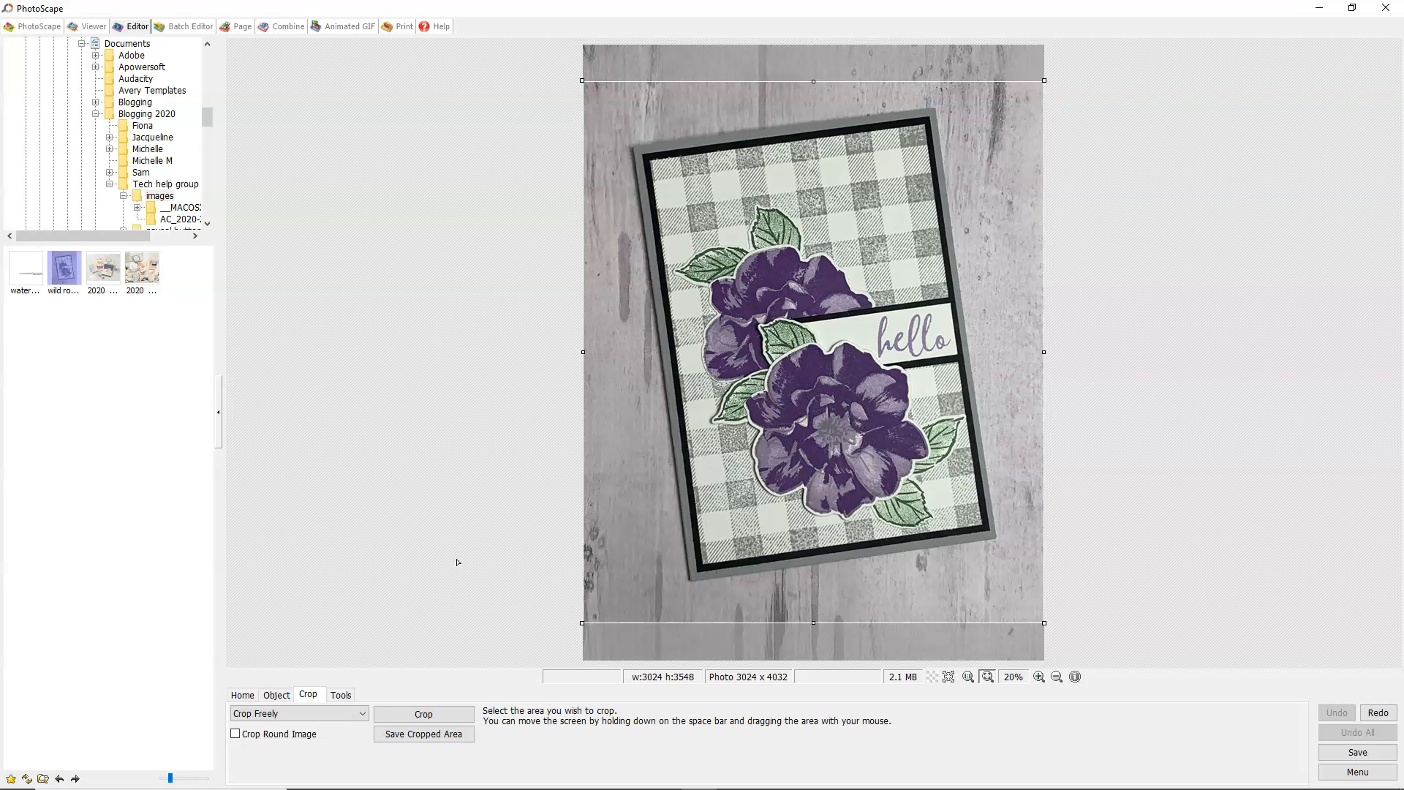
Step: Try a 1:1 crop area of about 3024 x 3024 pixels and position it over the card
{"action": "left_click", "coordinate": [363, 715]}
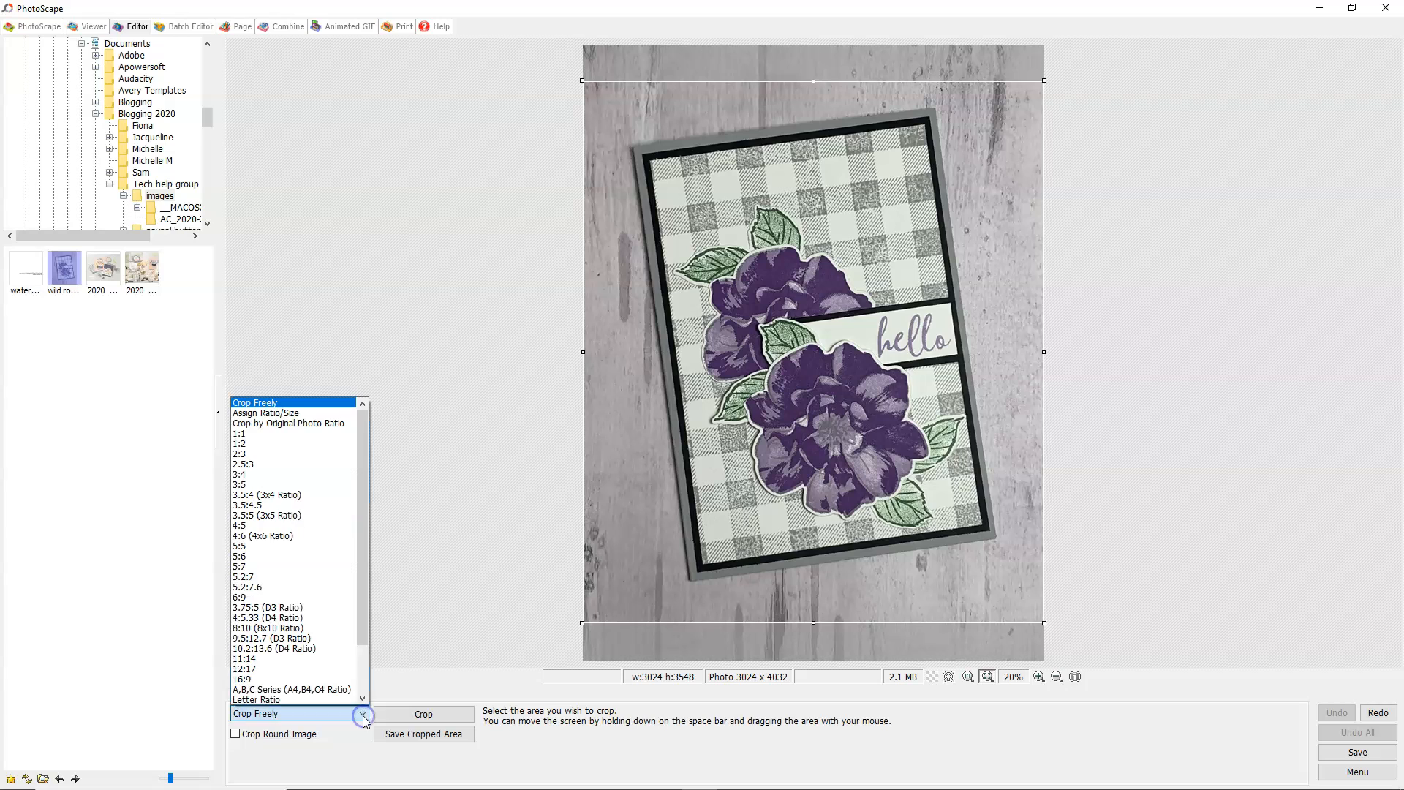
{"action": "left_click", "coordinate": [296, 435]}
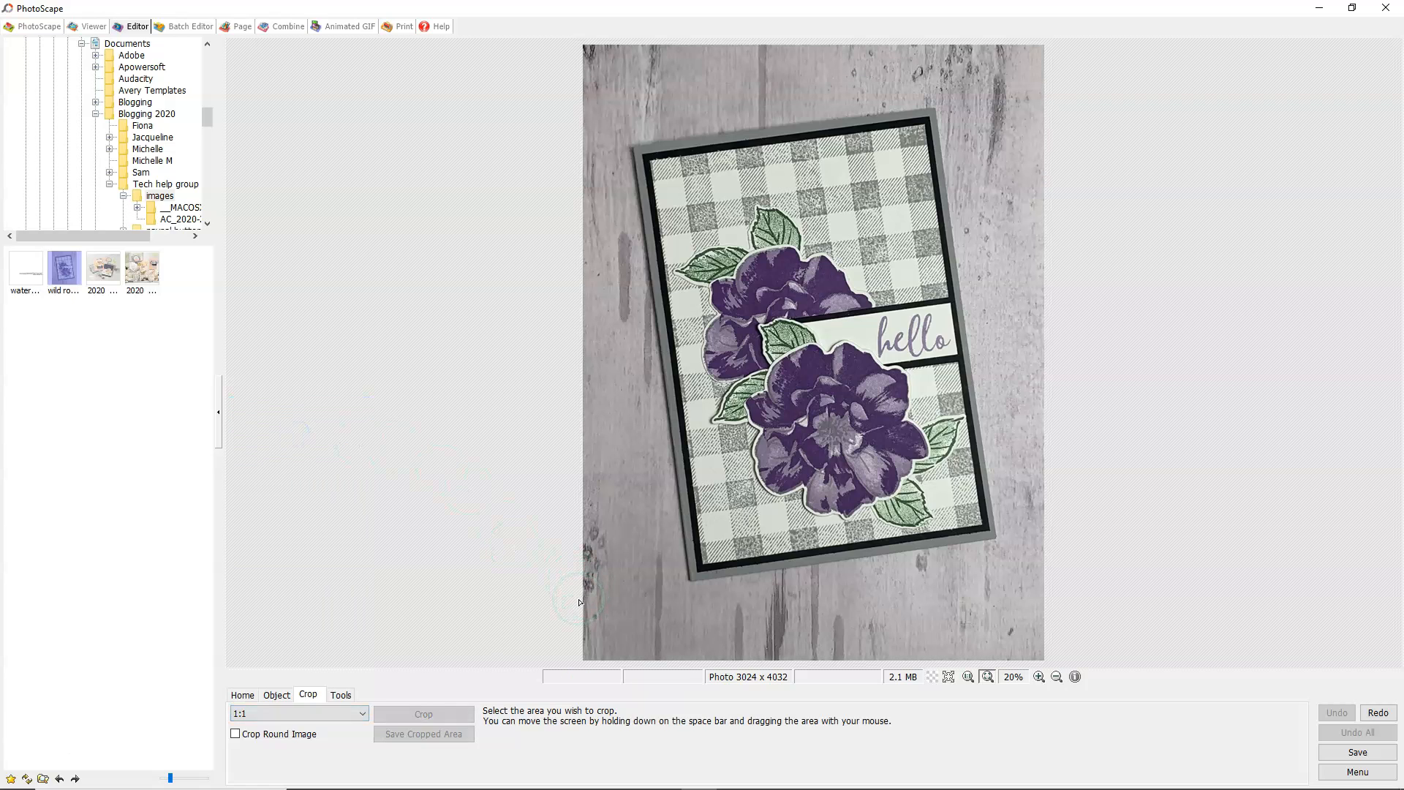
{"action": "left_click_drag", "start_coordinate": [581, 599], "coordinate": [1053, 244]}
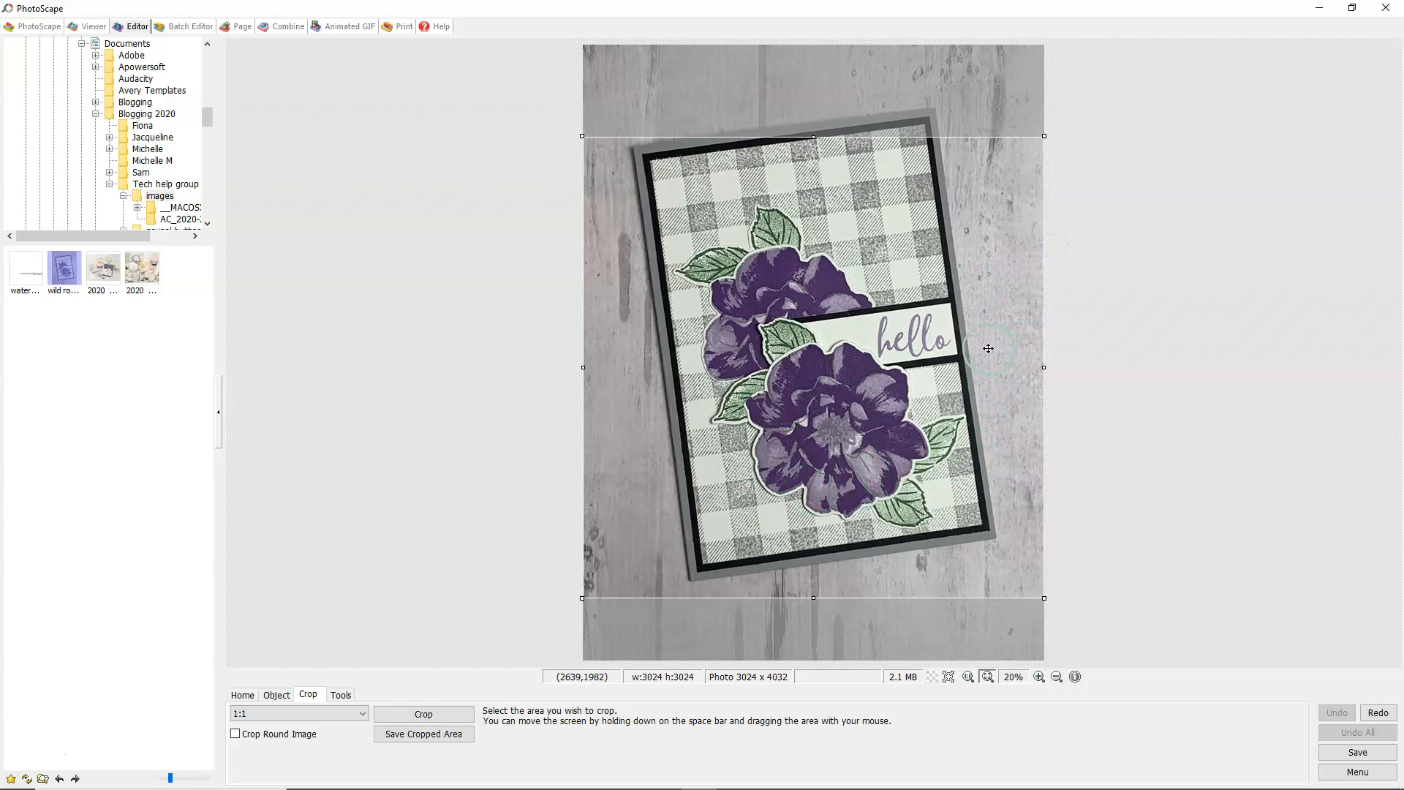
{"action": "left_click_drag", "start_coordinate": [996, 339], "coordinate": [984, 312]}
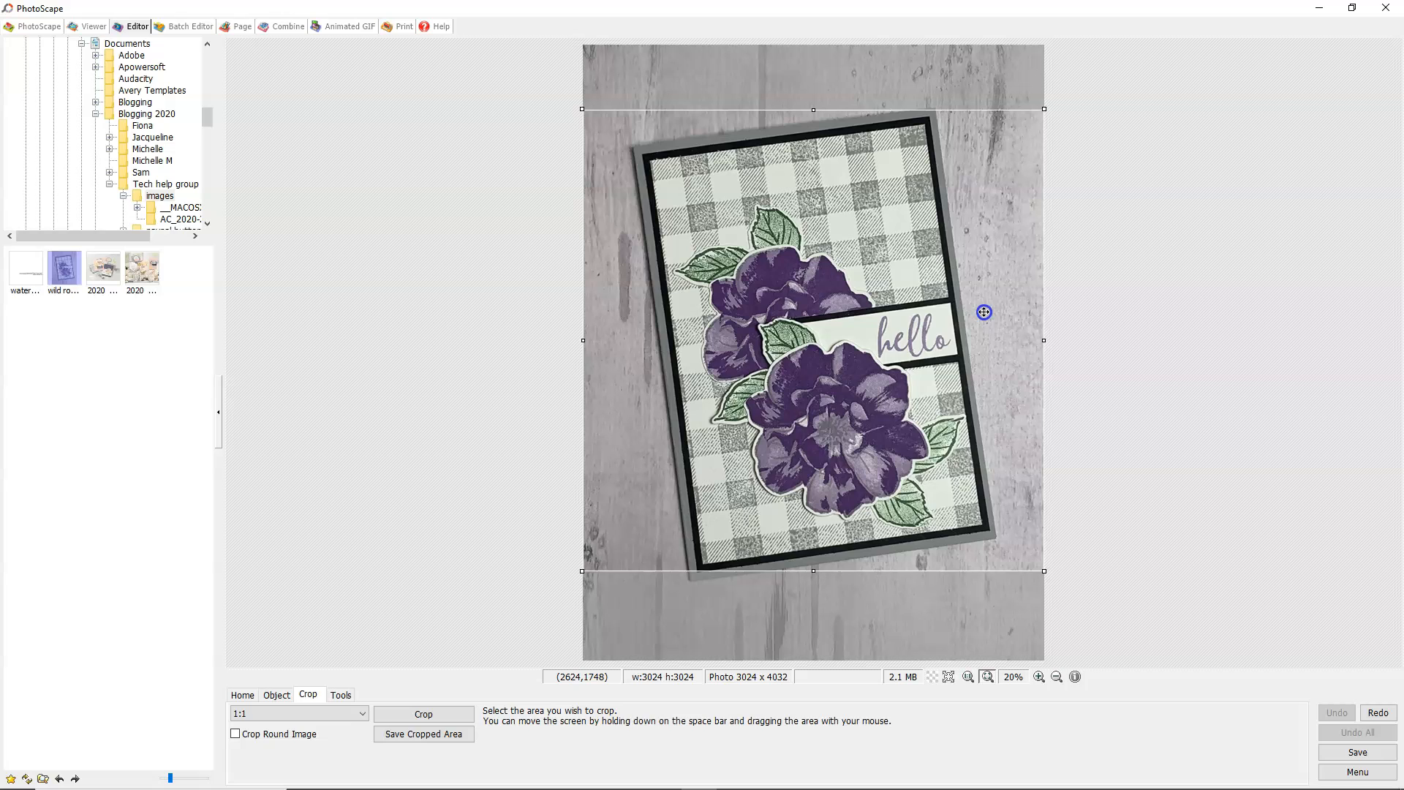
{"action": "left_click_drag", "start_coordinate": [985, 312], "coordinate": [981, 315]}
Step: Crop the photo at a 4:5 ratio to about 2825 x 3531 pixels, with the card centred horizontally
{"action": "left_click", "coordinate": [364, 714]}
{"action": "left_click", "coordinate": [364, 714]}
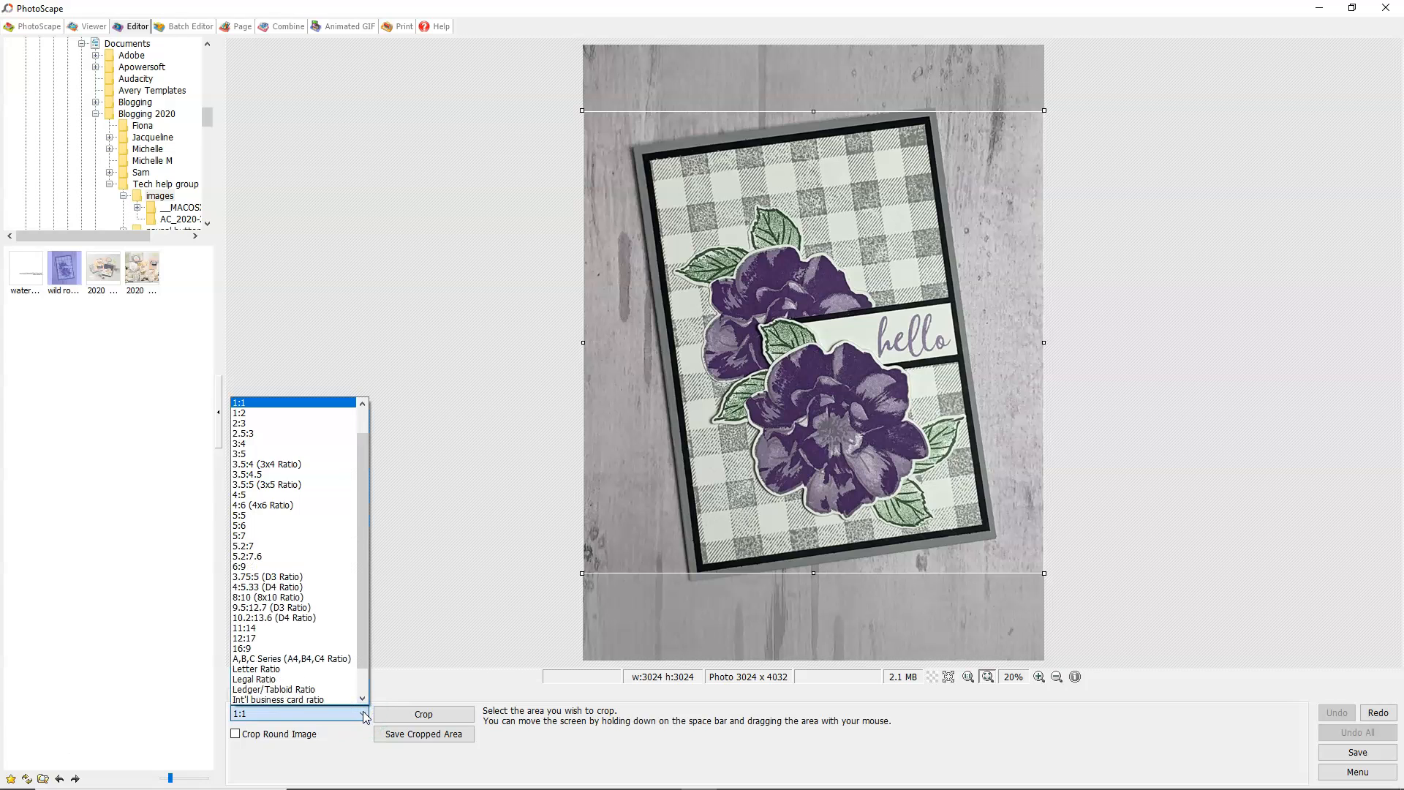
{"action": "left_click", "coordinate": [307, 495]}
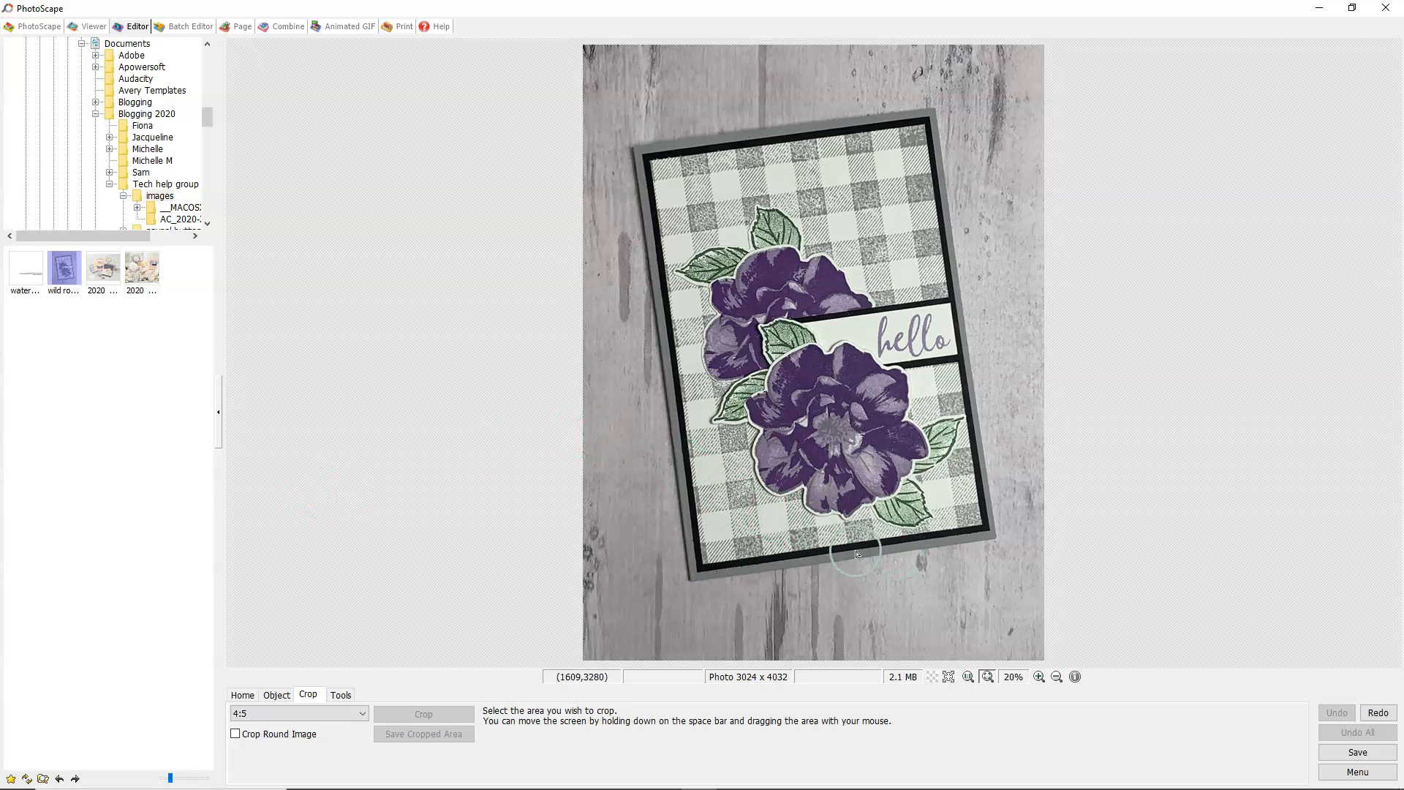
{"action": "left_click", "coordinate": [578, 616]}
{"action": "left_click_drag", "start_coordinate": [633, 603], "coordinate": [766, 597]}
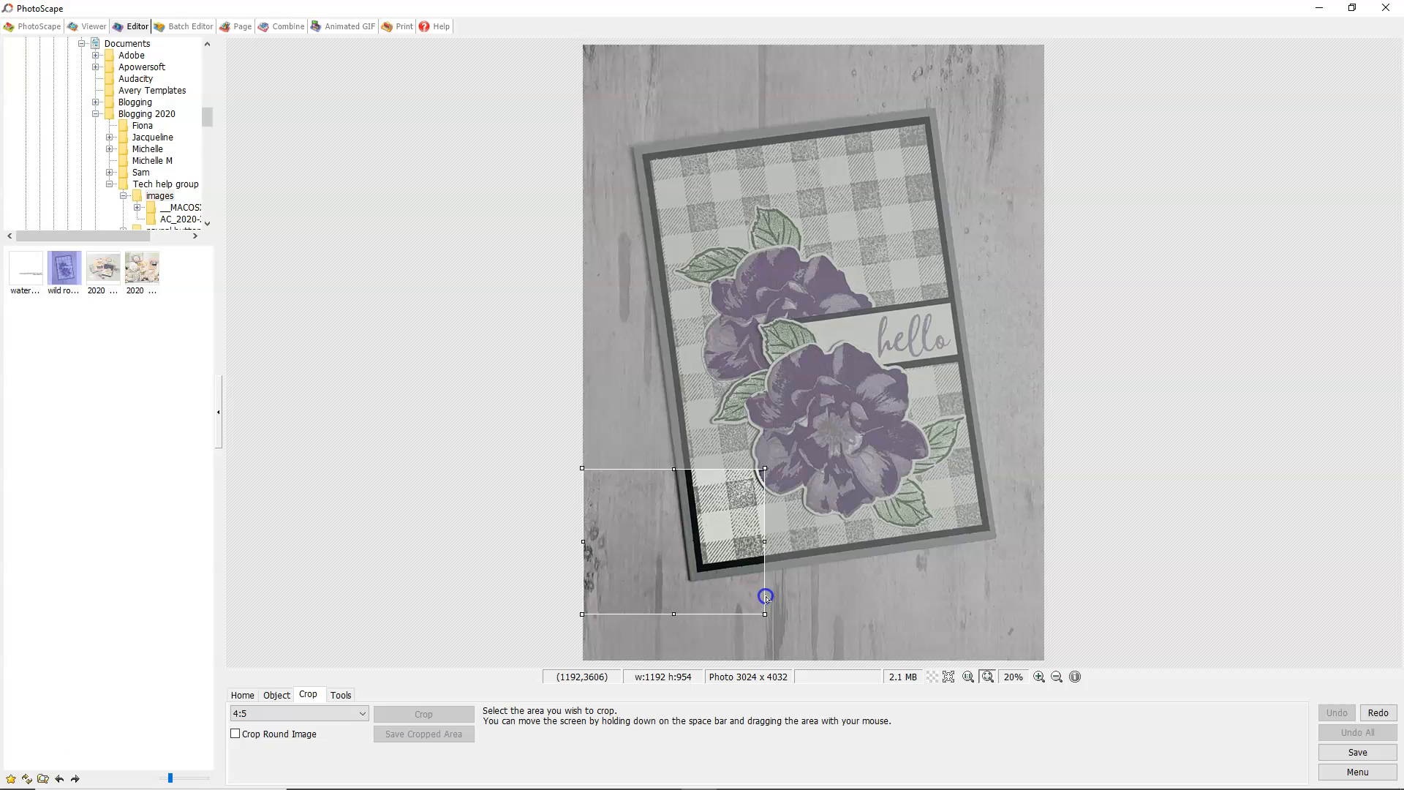
{"action": "left_click_drag", "start_coordinate": [766, 597], "coordinate": [766, 597]}
{"action": "left_click_drag", "start_coordinate": [767, 596], "coordinate": [1015, 132]}
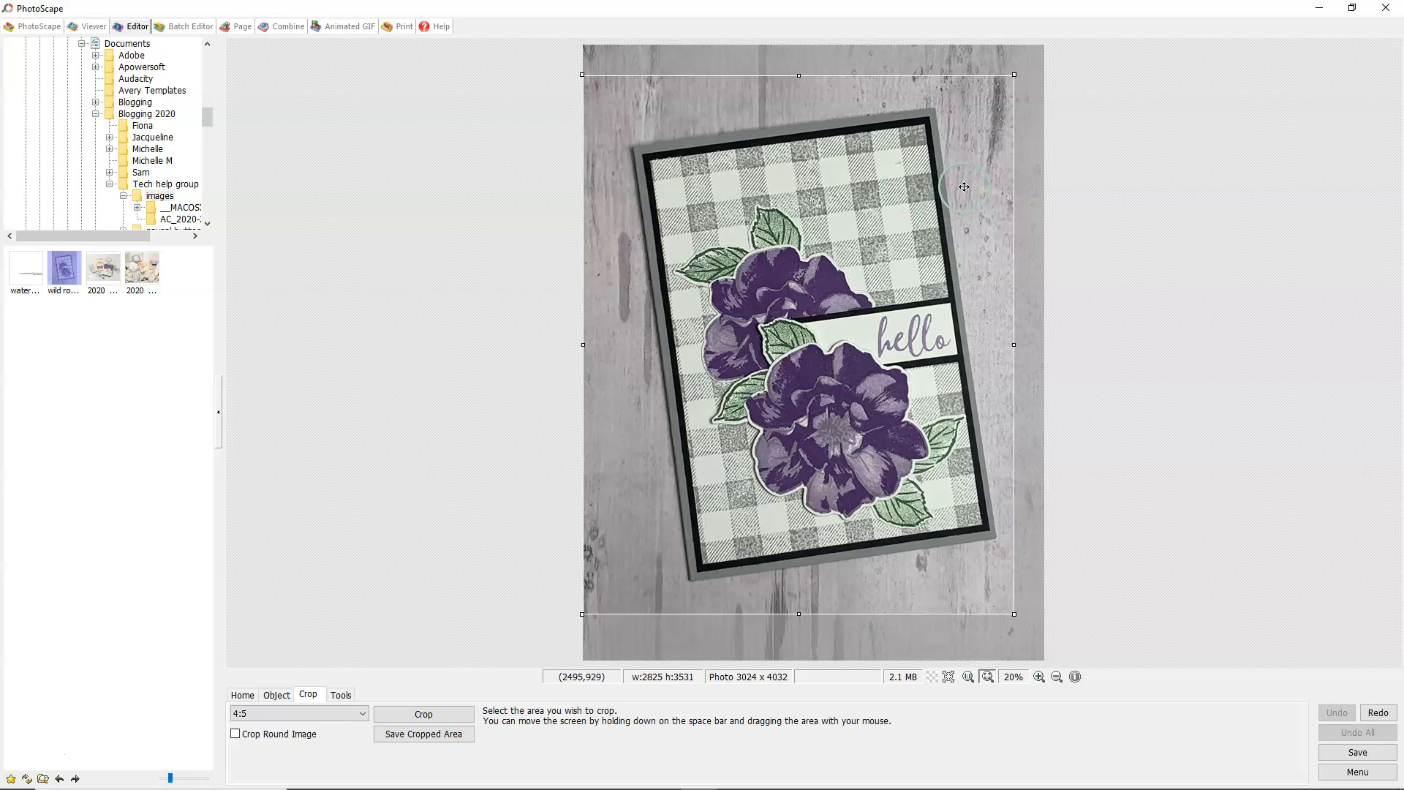
{"action": "left_click_drag", "start_coordinate": [963, 185], "coordinate": [979, 186]}
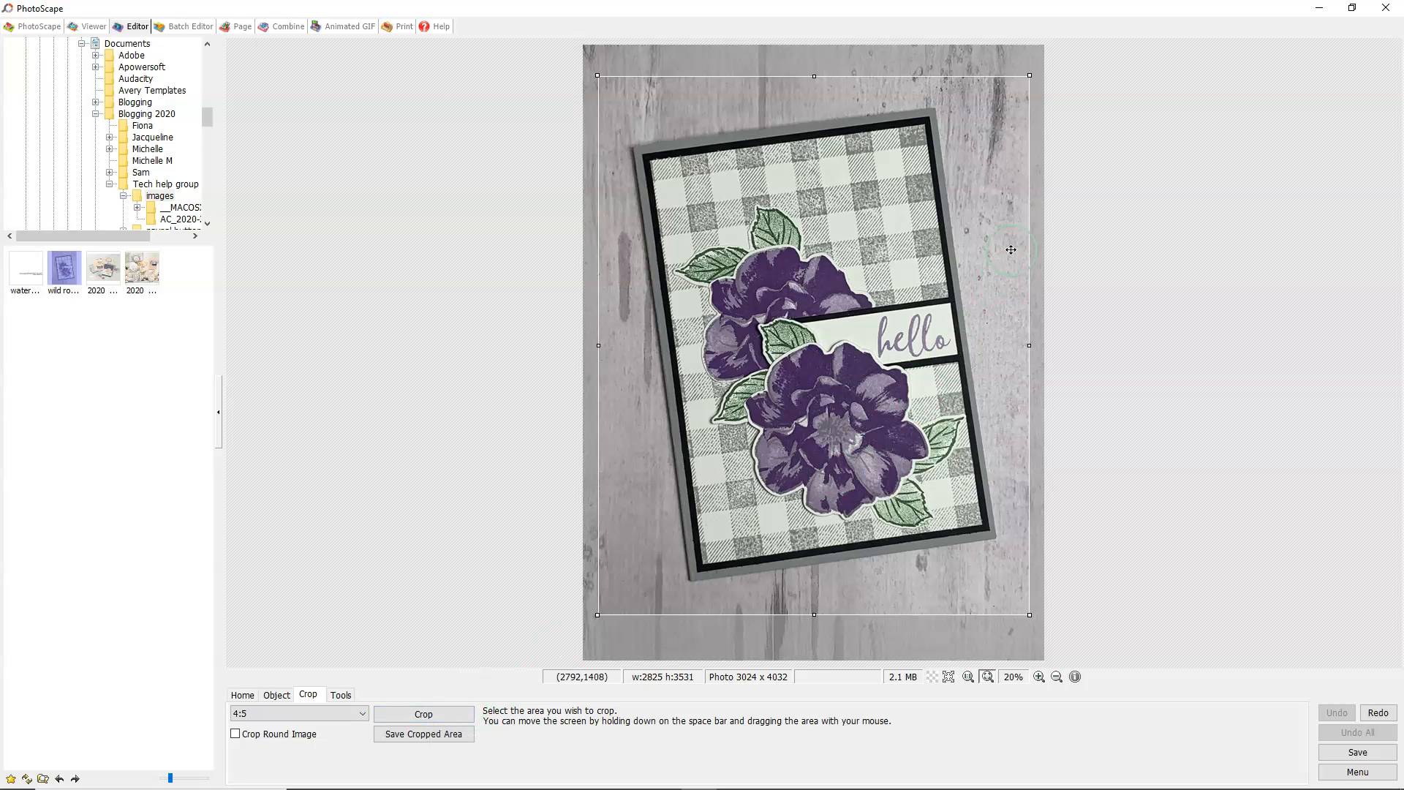
{"action": "double_click", "coordinate": [988, 229]}
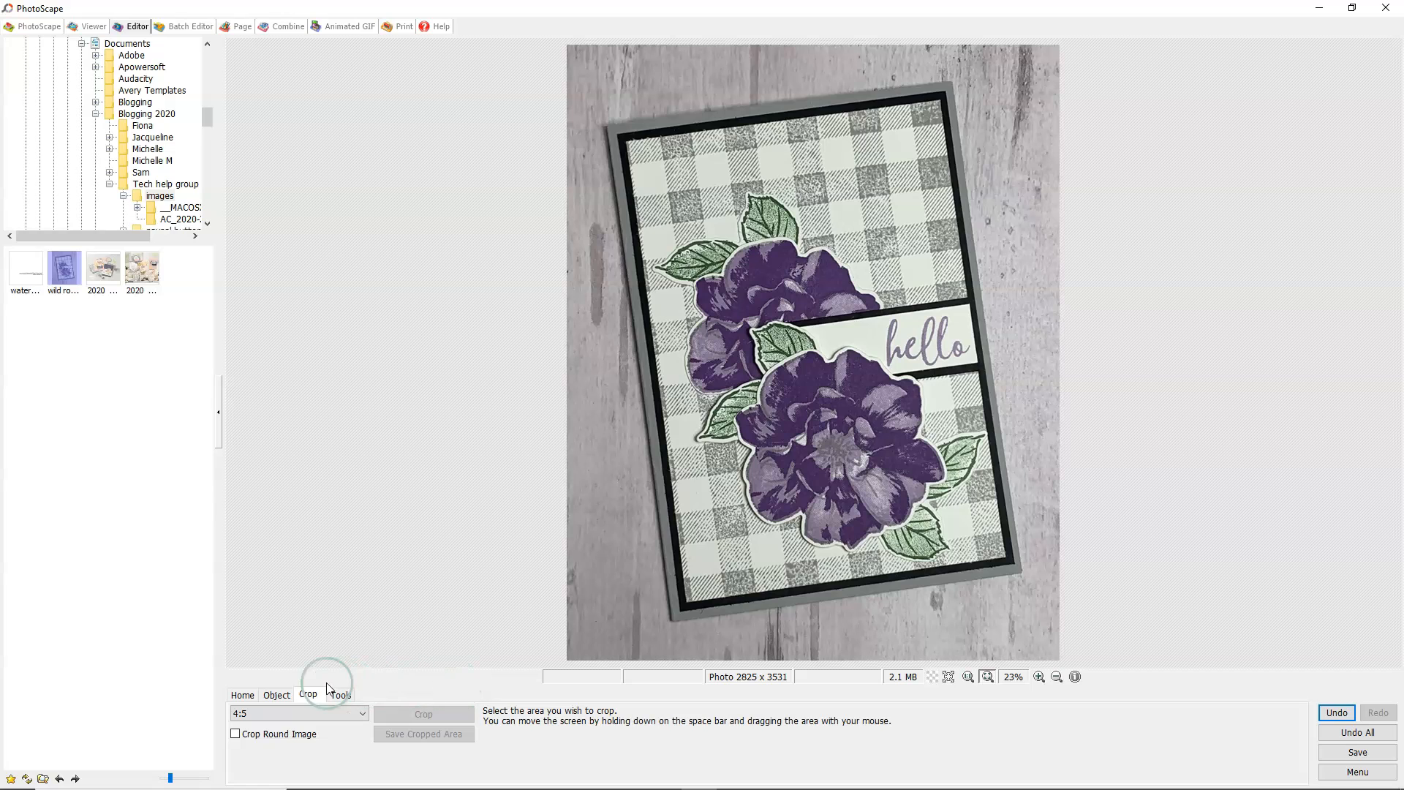
Step: Resize the photo to a width of 700 pixels with the aspect ratio preserved
{"action": "left_click", "coordinate": [247, 696]}
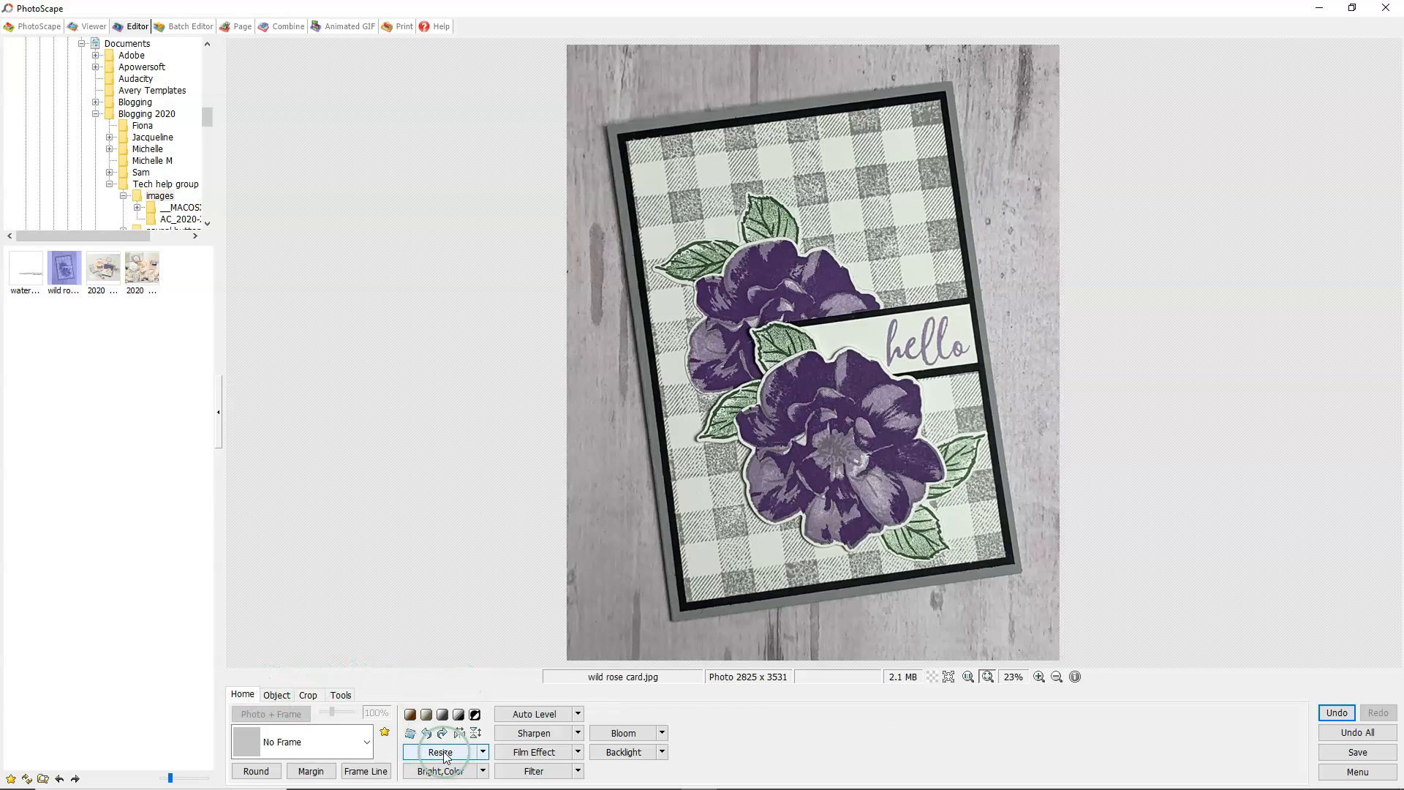
{"action": "left_click", "coordinate": [483, 752]}
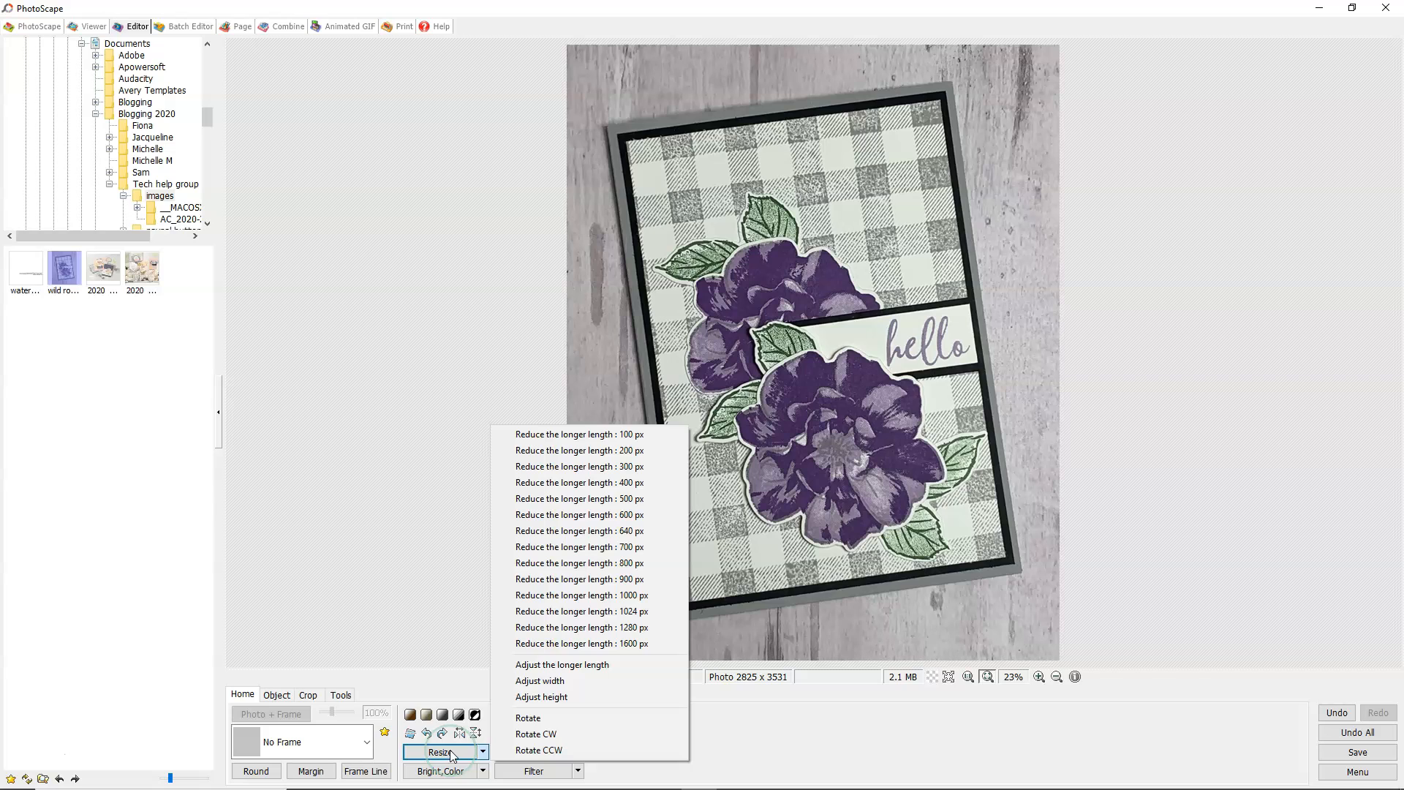
{"action": "left_click", "coordinate": [451, 753]}
{"action": "left_click", "coordinate": [449, 754]}
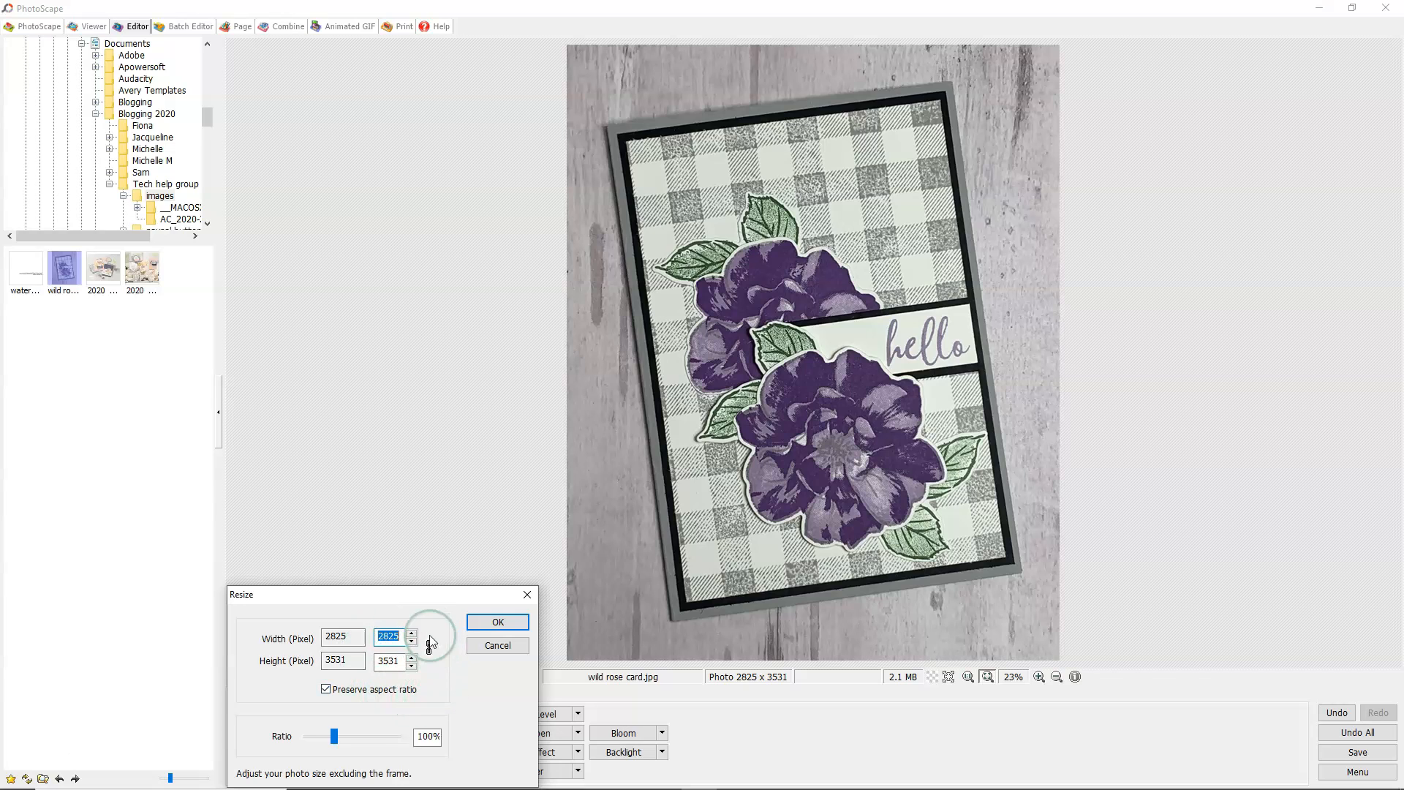
{"action": "left_click", "coordinate": [355, 695]}
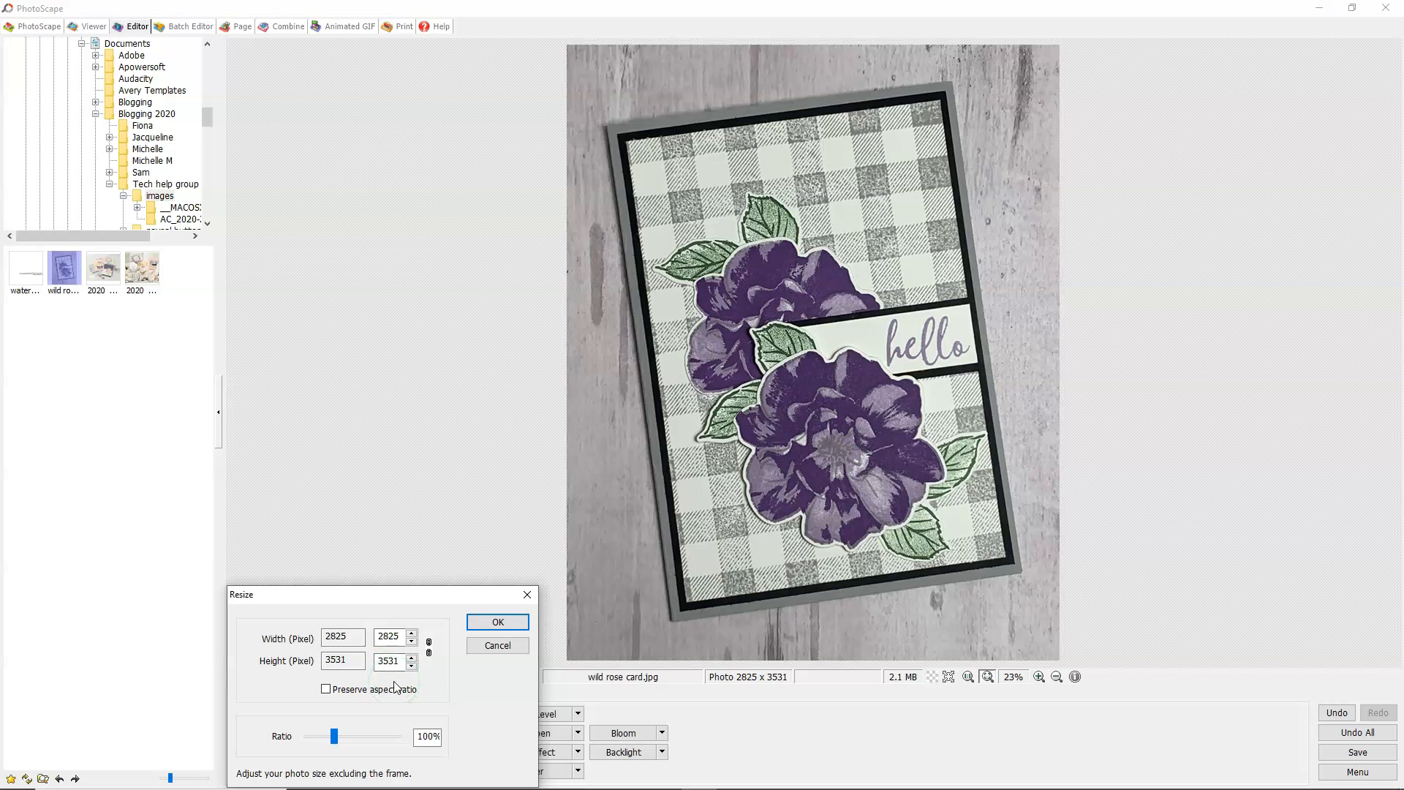
{"action": "left_click", "coordinate": [326, 690]}
{"action": "left_click_drag", "start_coordinate": [402, 637], "coordinate": [370, 642]}
{"action": "left_click", "coordinate": [424, 633]}
{"action": "type", "text": "700"}
{"action": "left_click", "coordinate": [392, 661]}
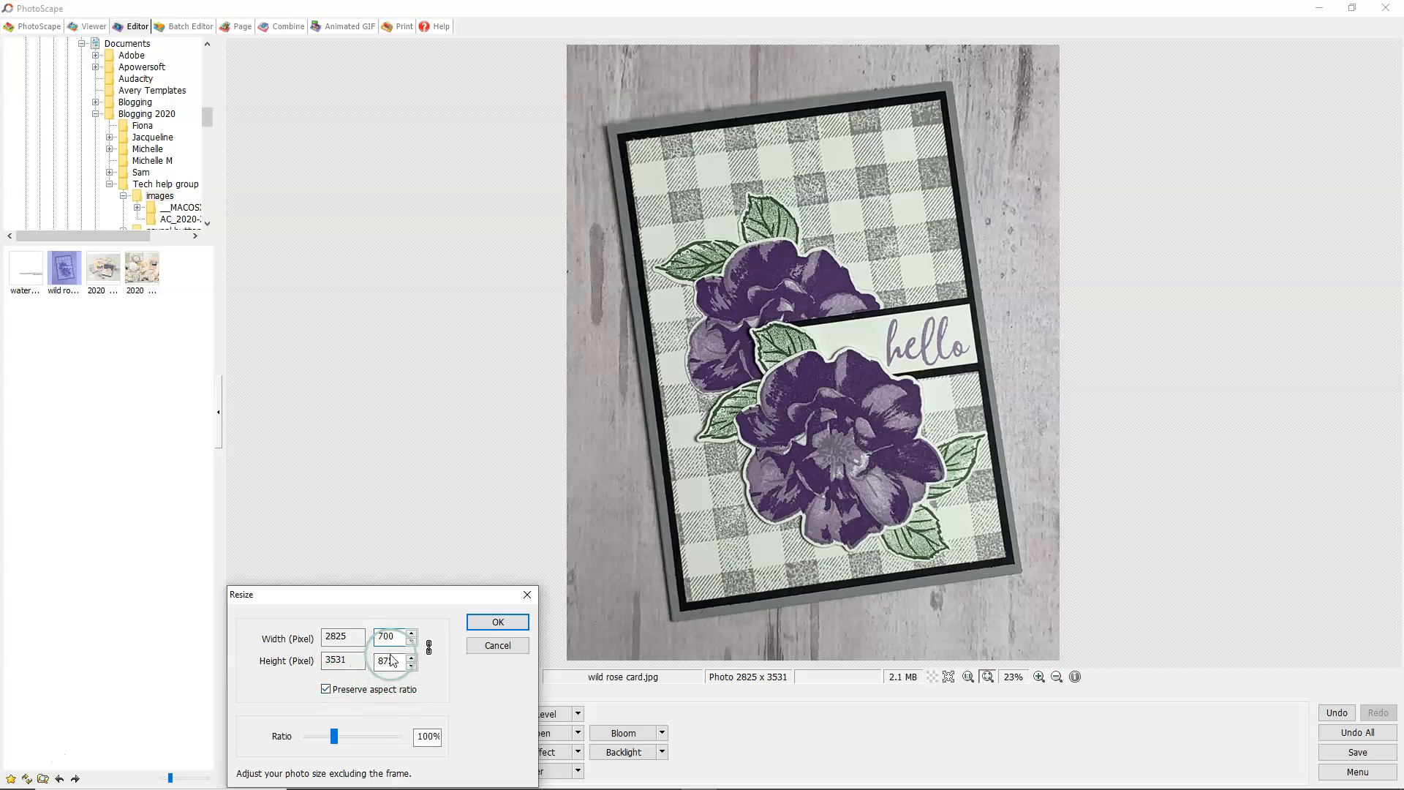
{"action": "left_click", "coordinate": [390, 640]}
{"action": "left_click", "coordinate": [486, 628]}
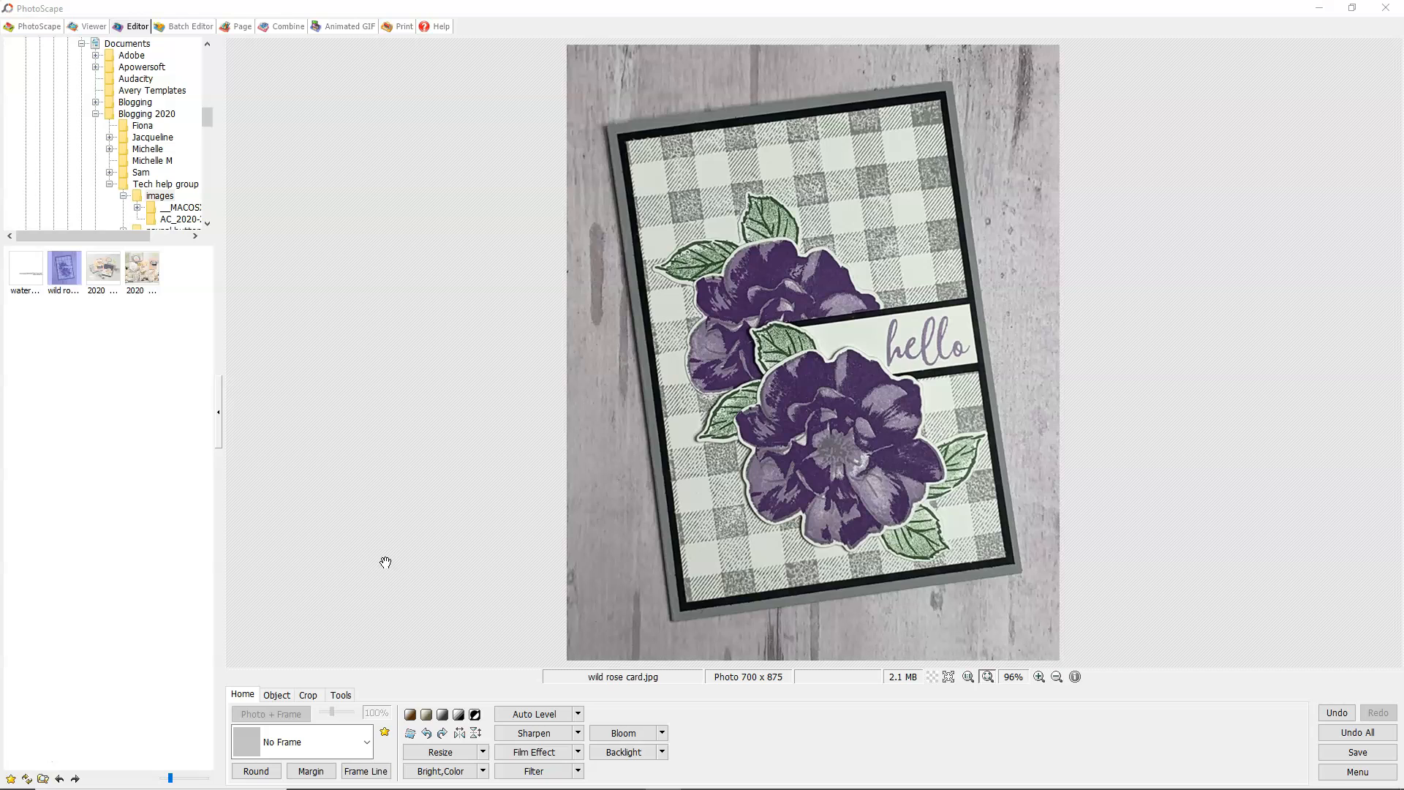
Step: Add a text object to the photo reading "images © Stampin' Up!®"
{"action": "left_click", "coordinate": [278, 694]}
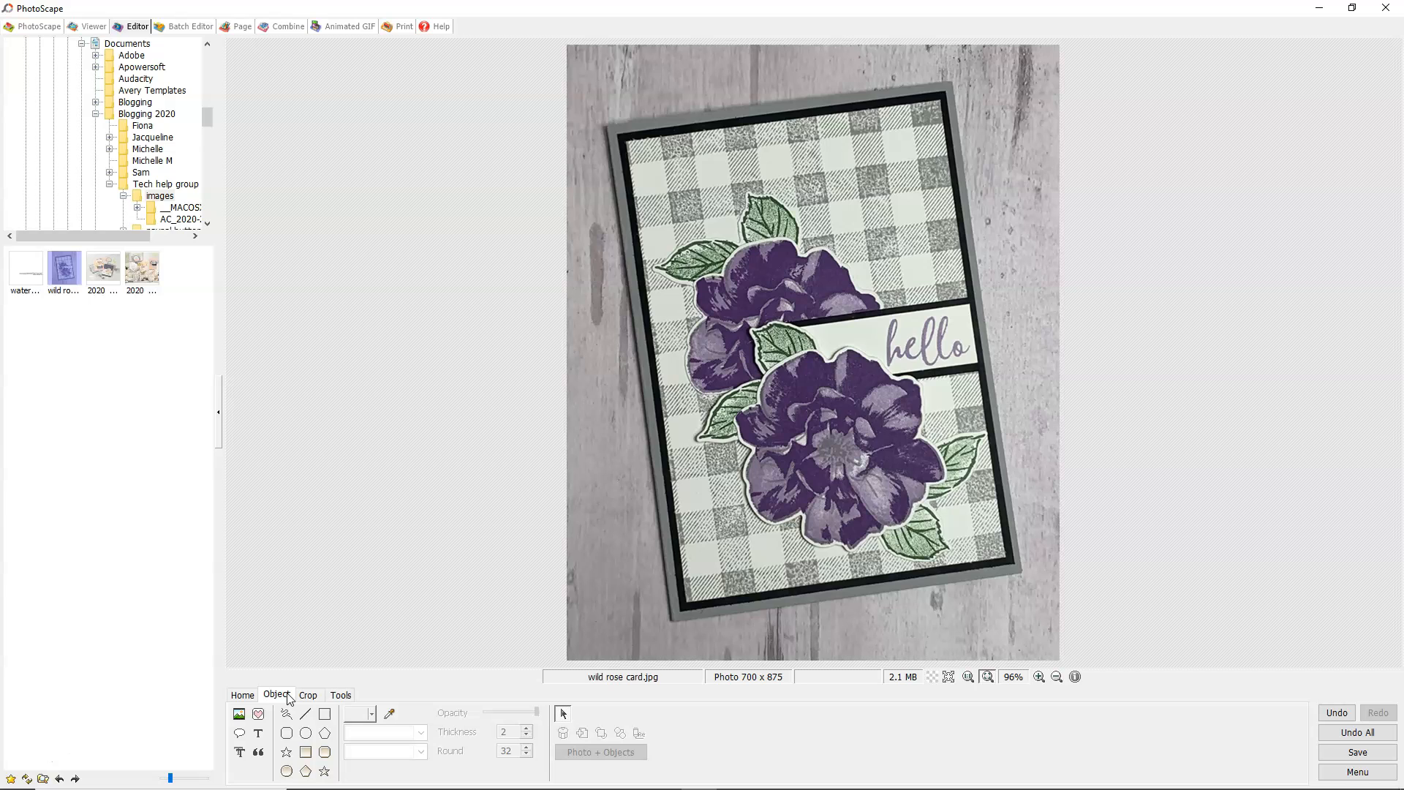
{"action": "left_click", "coordinate": [259, 733]}
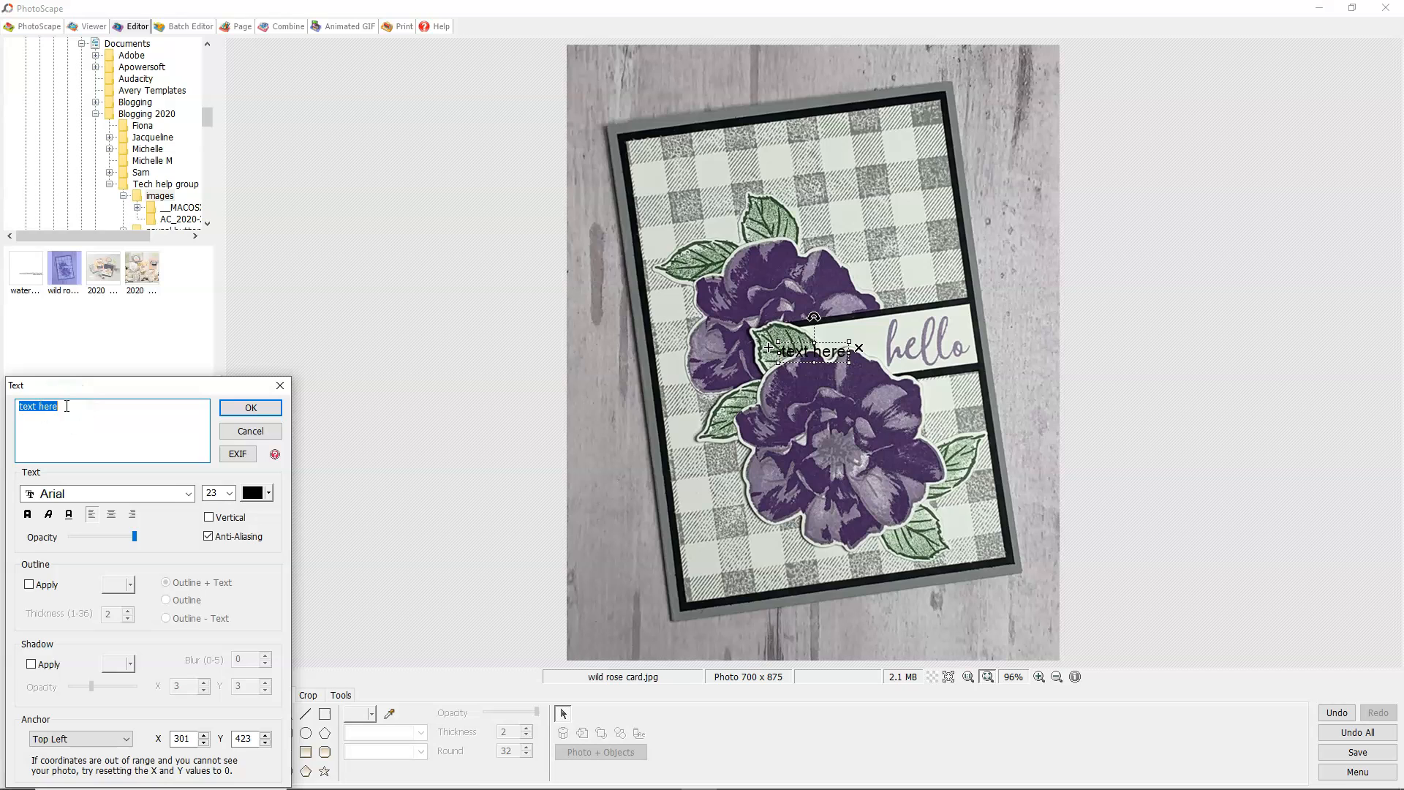
{"action": "type", "text": "images"}
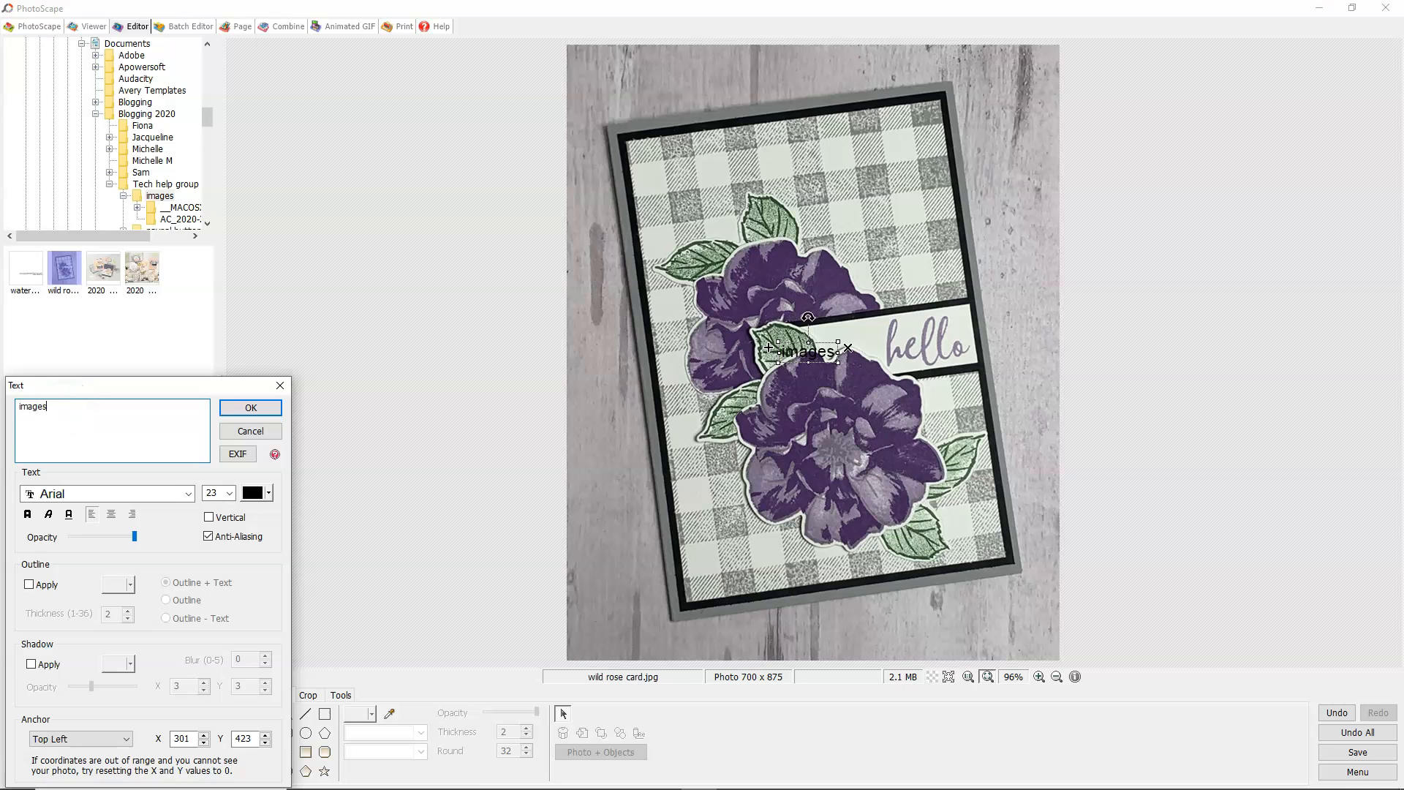
{"action": "type", "text": "© Stamp"}
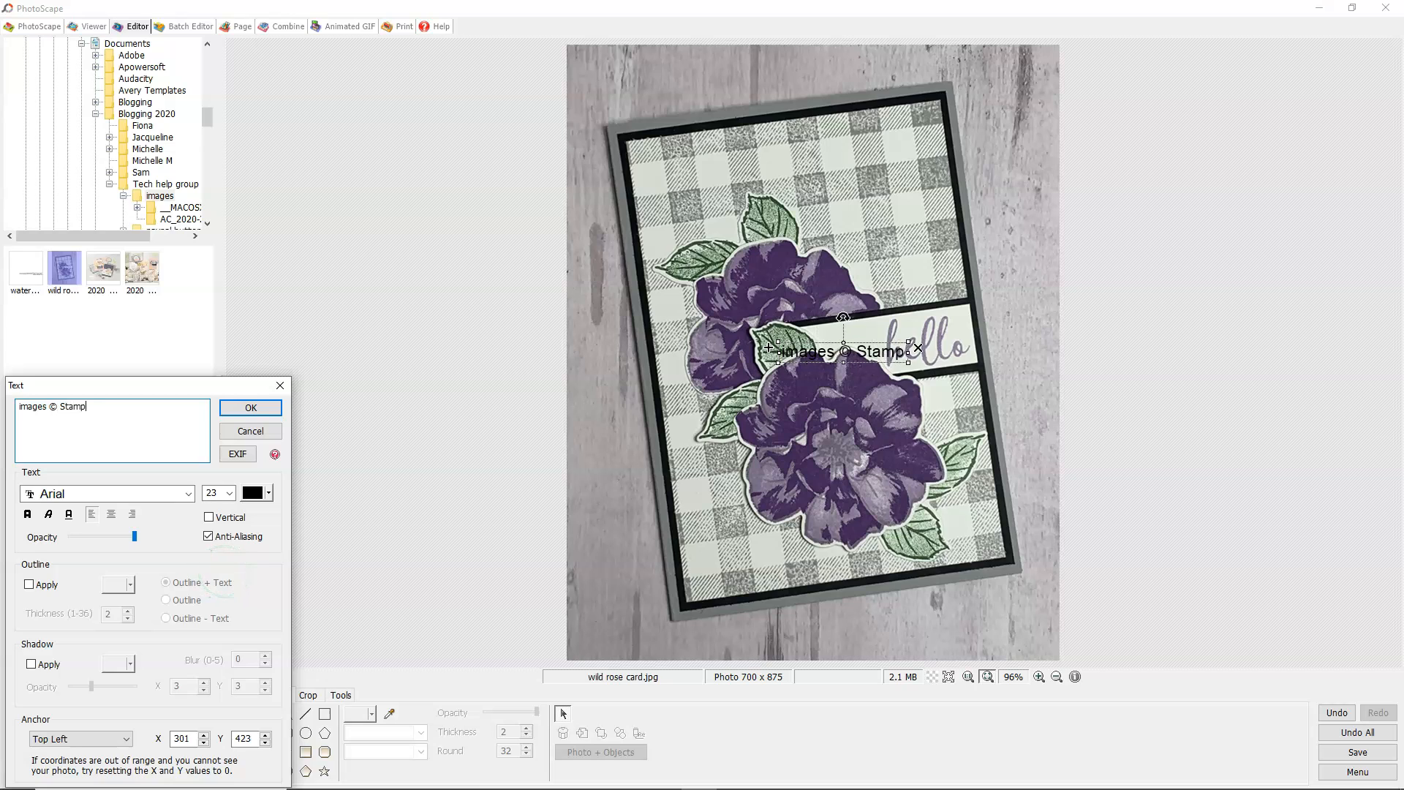
{"action": "type", "text": "in' Up!"}
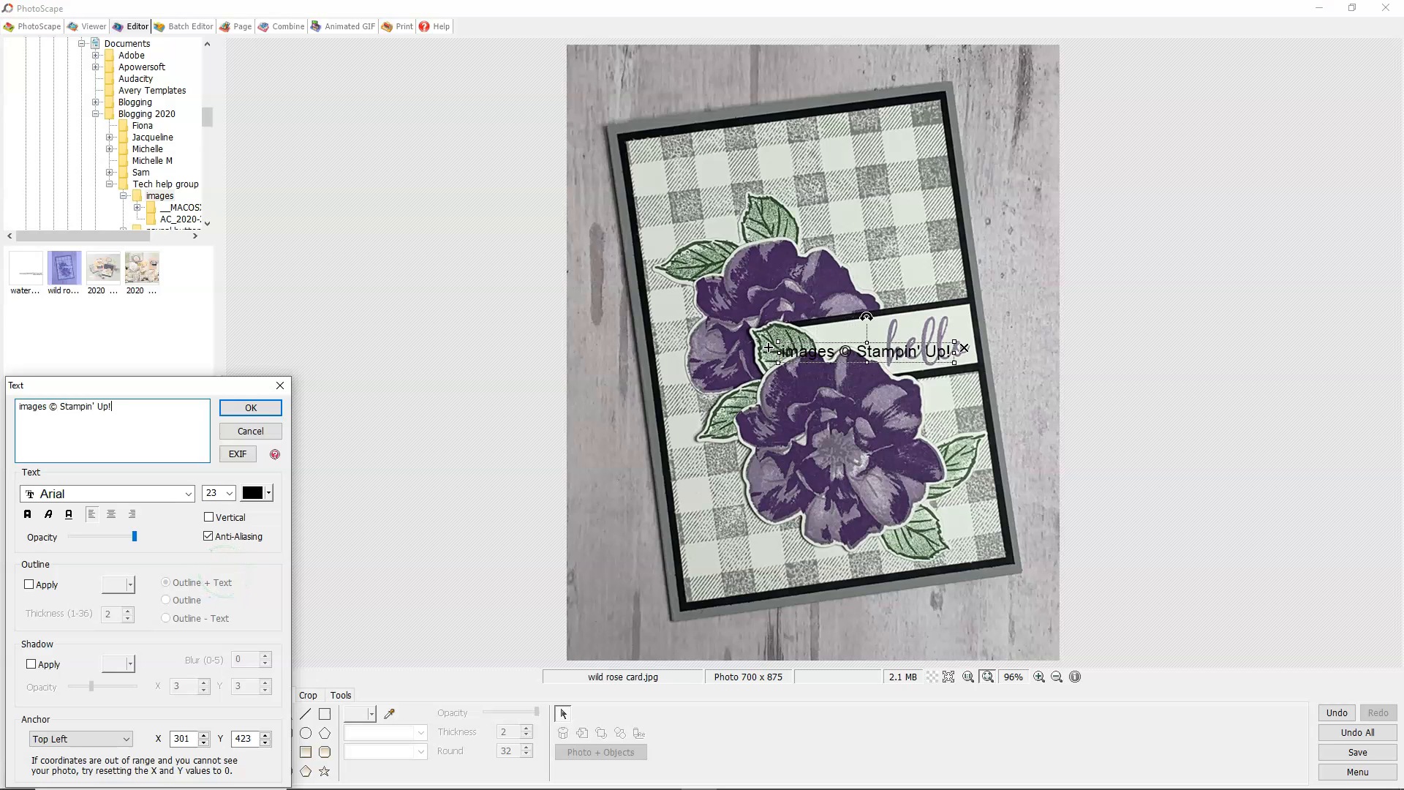
{"action": "type", "text": "®"}
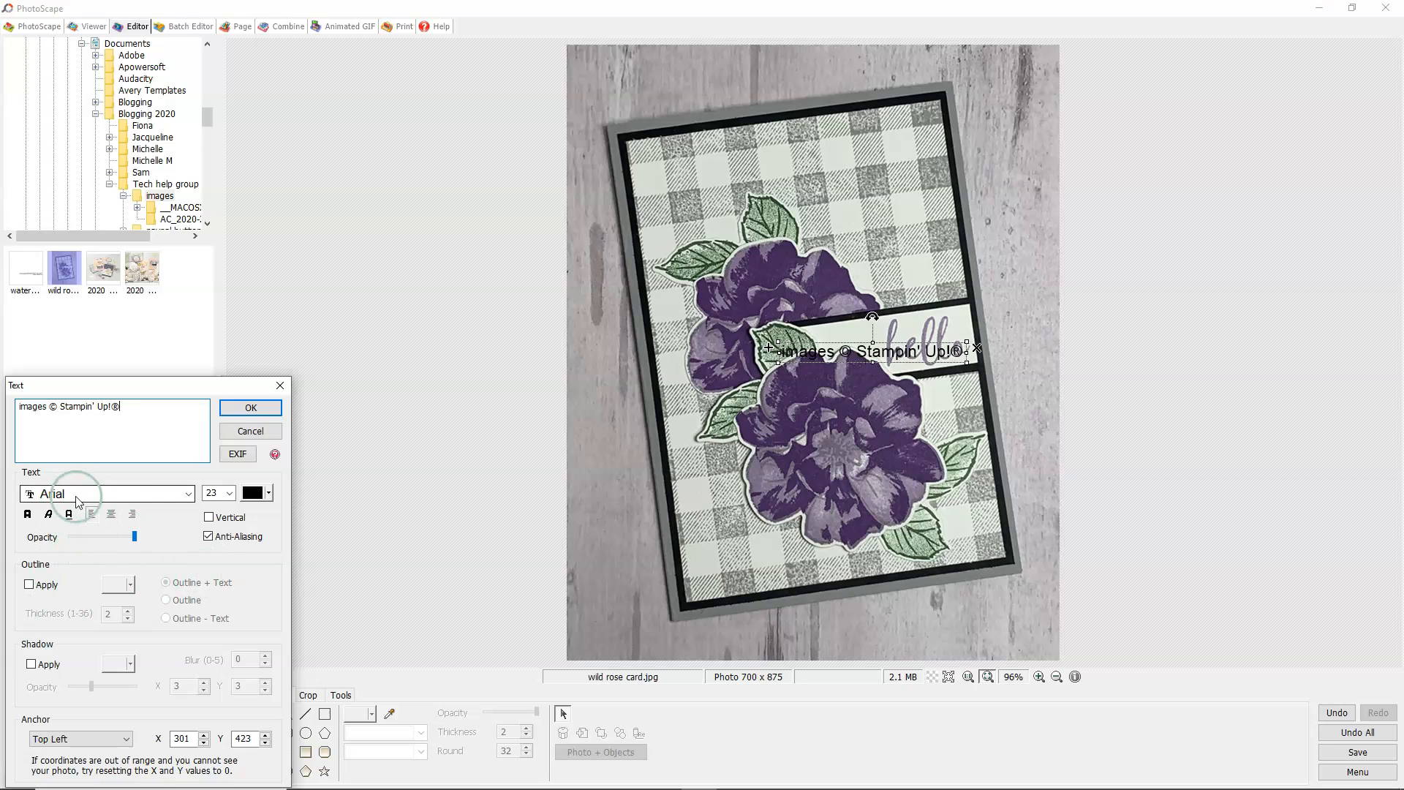
Step: Format the copyright text in Arial at size 30 with a white fill
{"action": "left_click", "coordinate": [188, 496]}
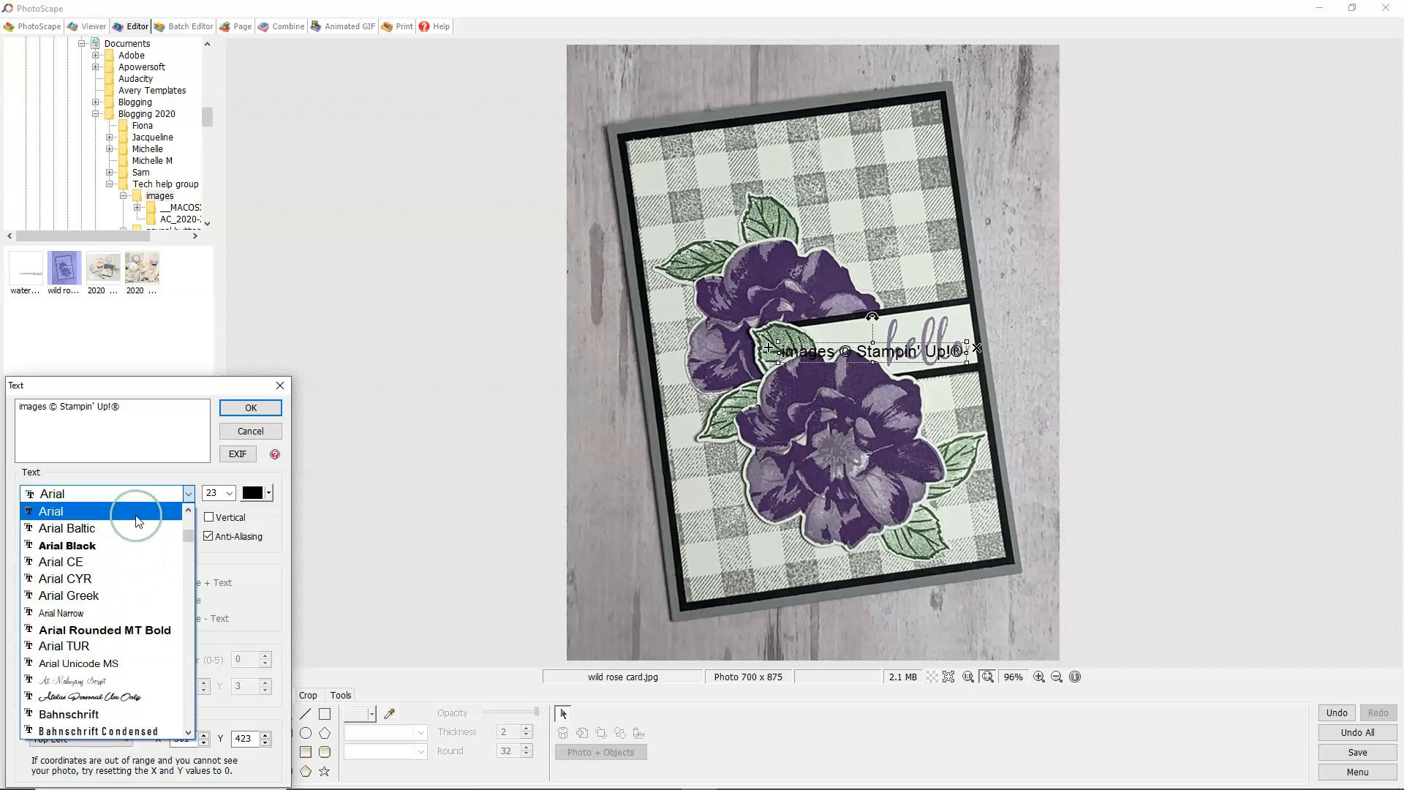
{"action": "left_click", "coordinate": [130, 514]}
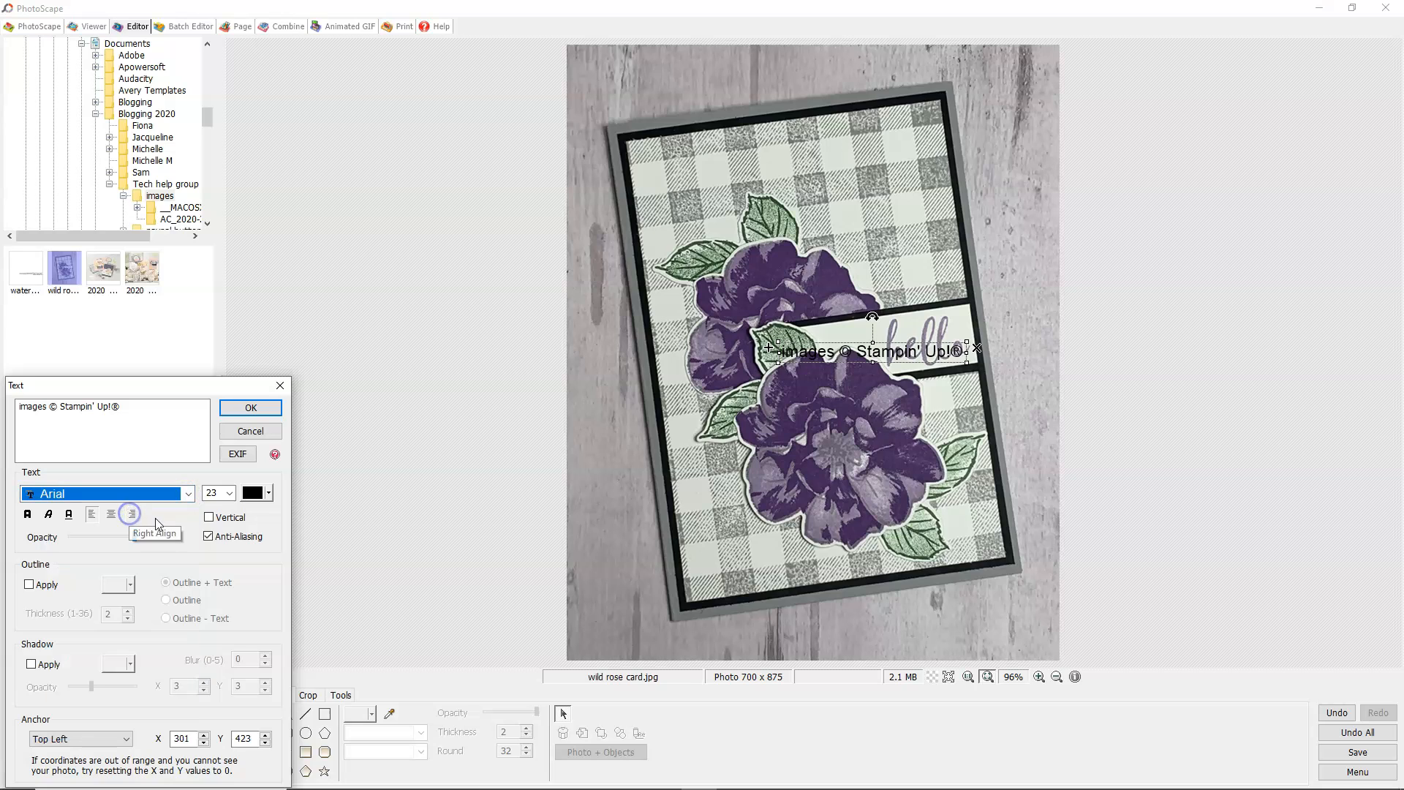
{"action": "left_click", "coordinate": [209, 493]}
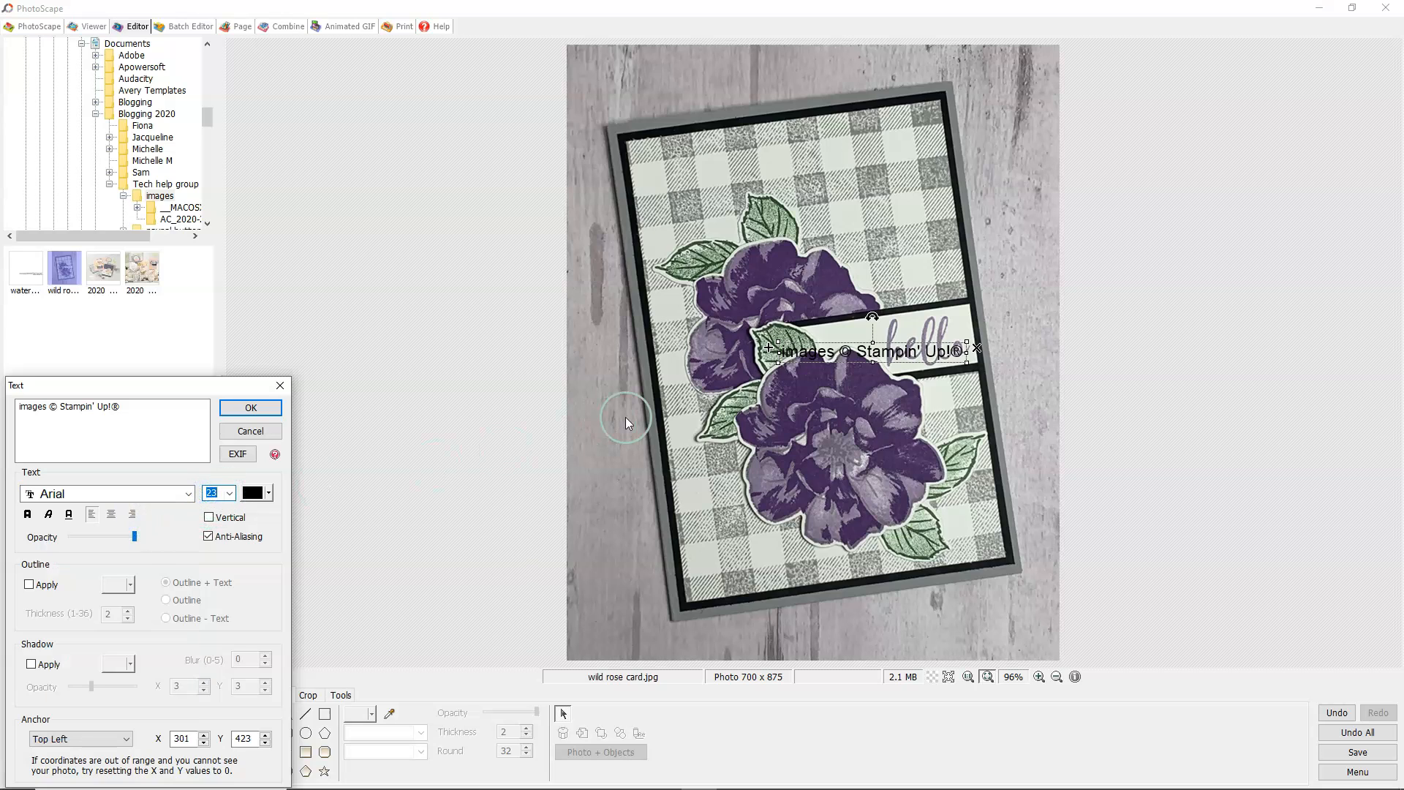
{"action": "type", "text": "24"}
{"action": "key", "text": "BackSpace"}
{"action": "key", "text": "BackSpace"}
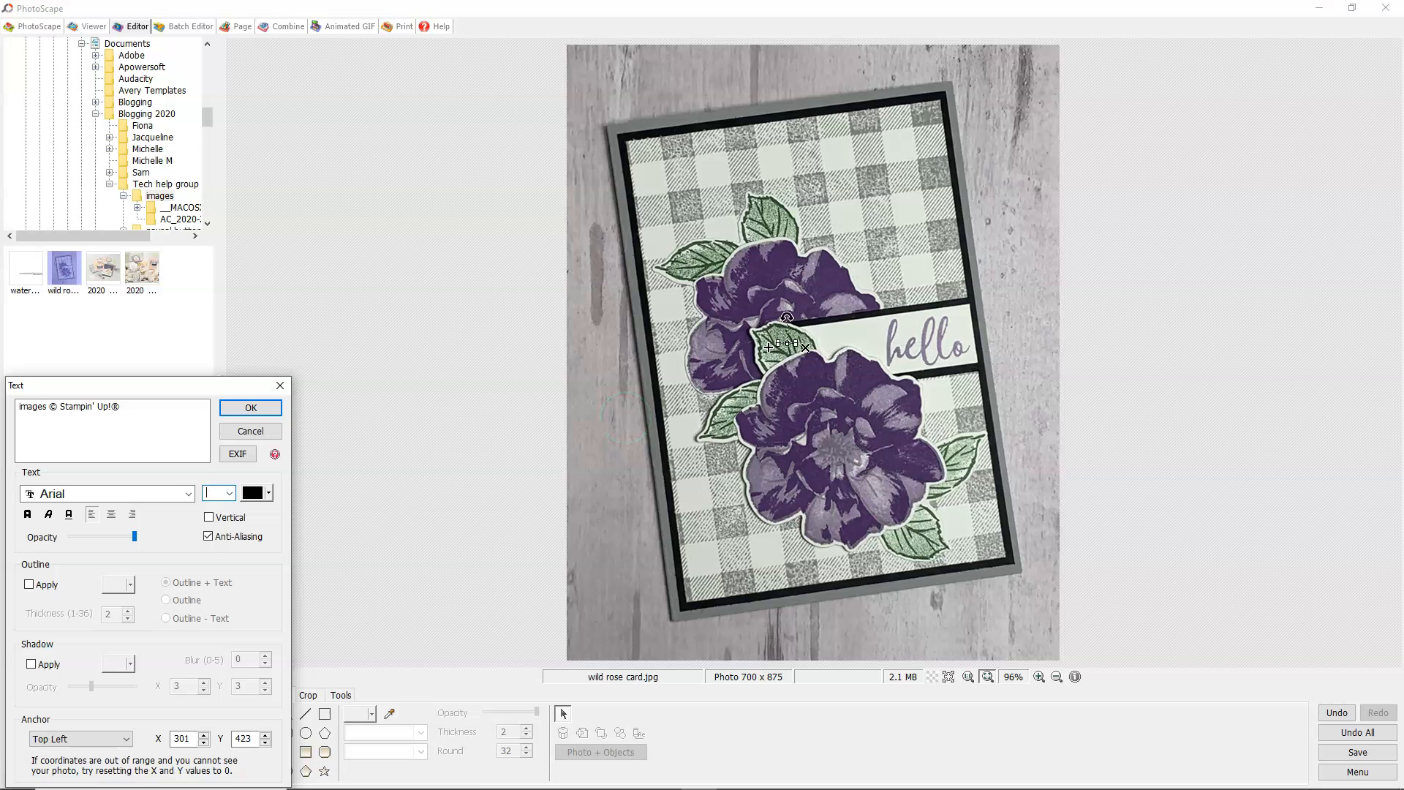
{"action": "type", "text": "30"}
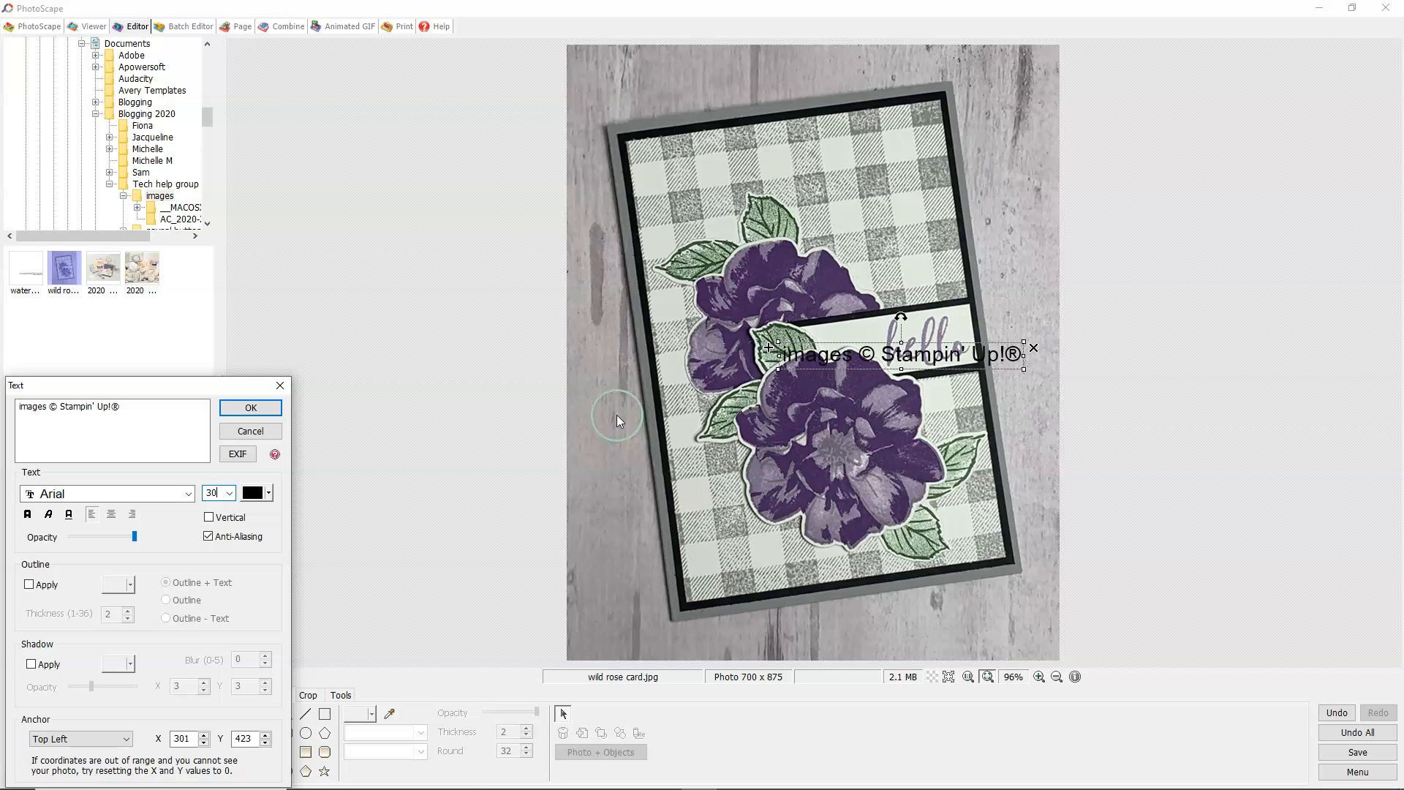
{"action": "left_click", "coordinate": [269, 496]}
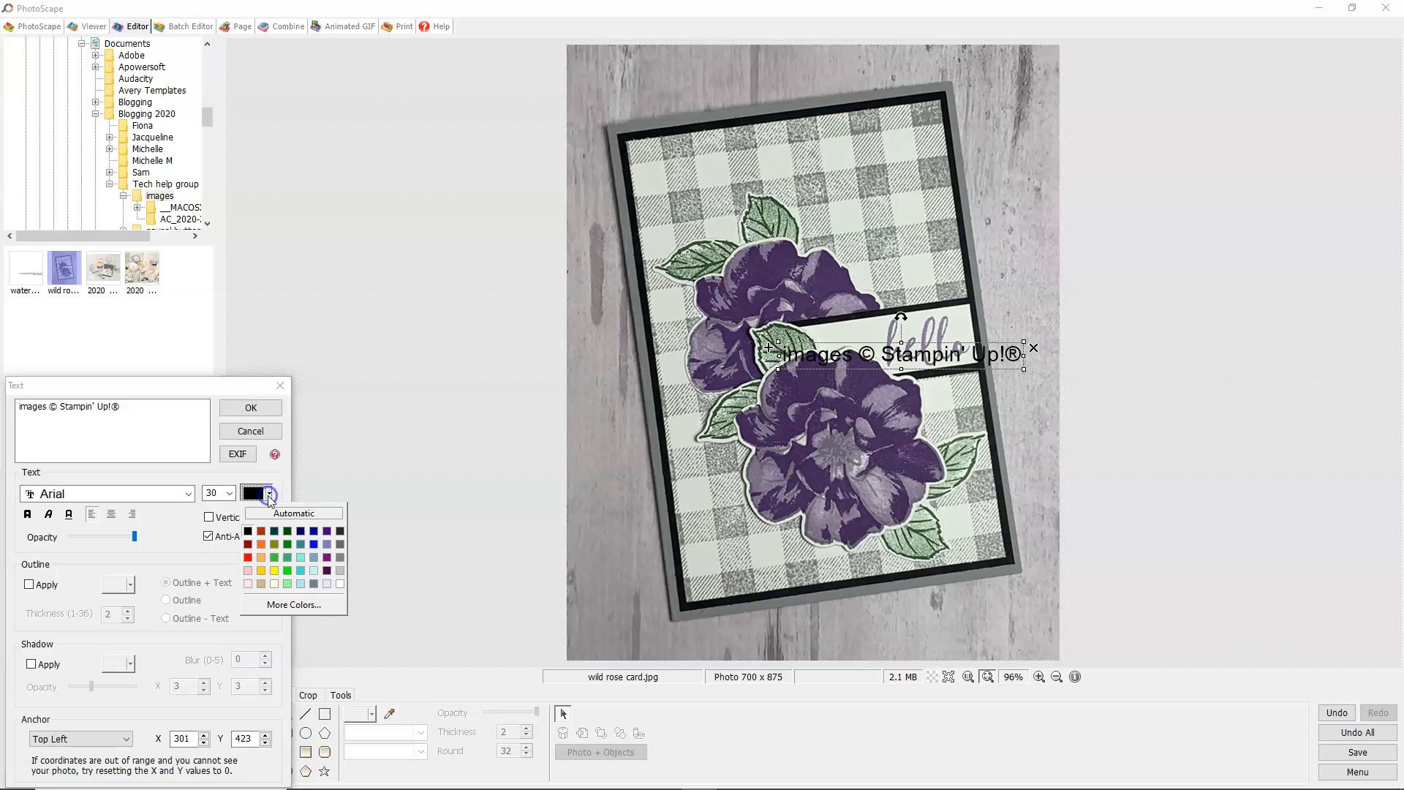
{"action": "left_click", "coordinate": [341, 584]}
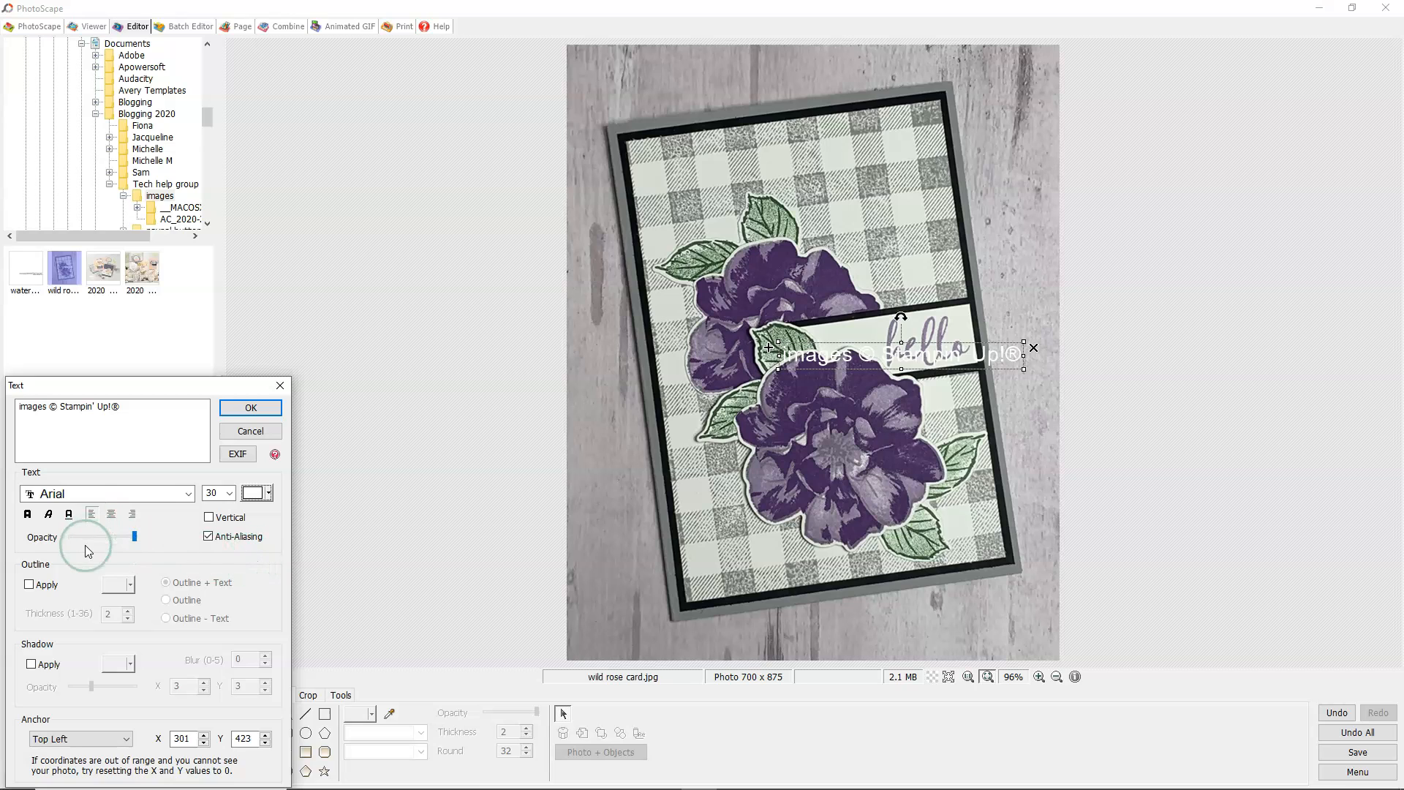
Step: Try a black outline of thickness 2 and a black shadow on the text, and remove both effects
{"action": "left_click", "coordinate": [30, 585]}
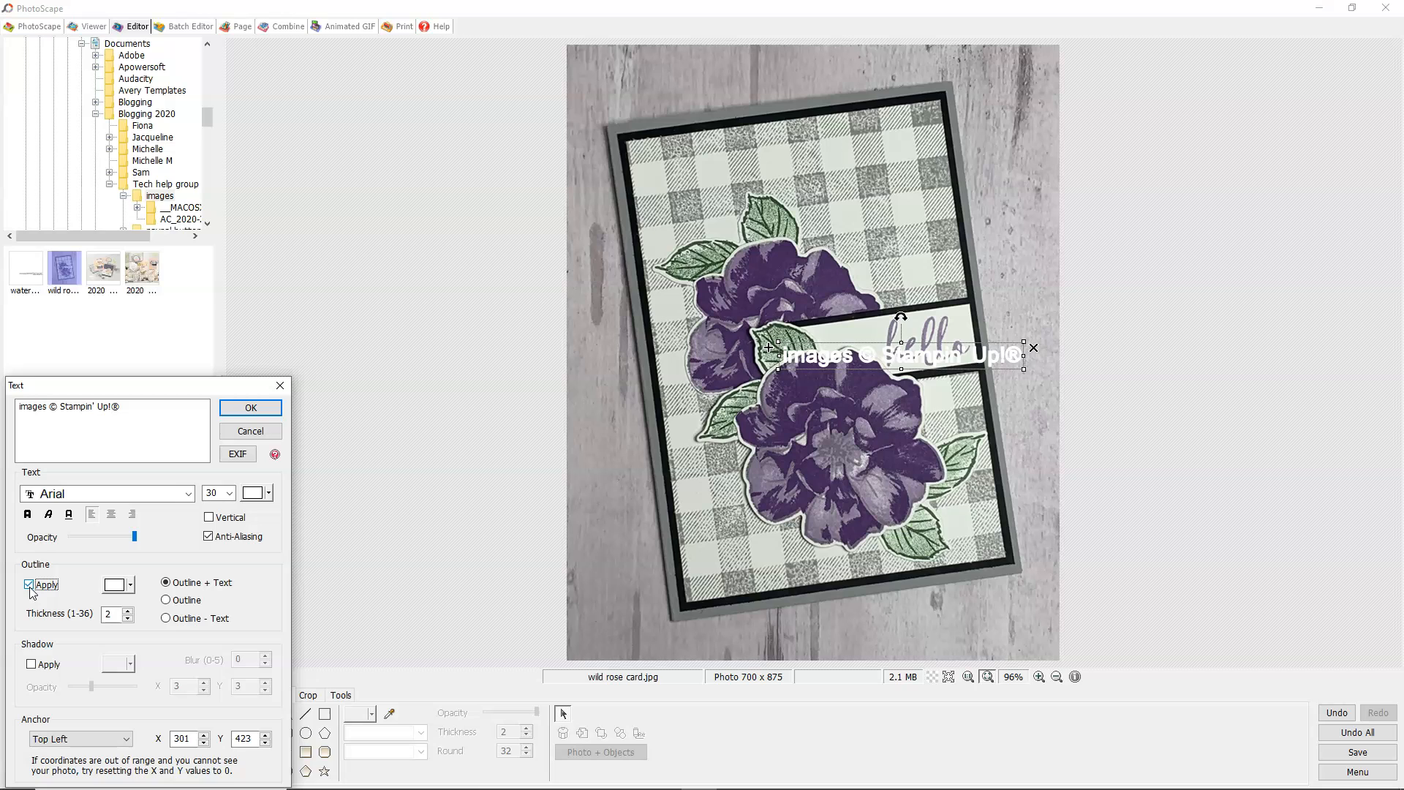
{"action": "left_click", "coordinate": [130, 584]}
{"action": "left_click", "coordinate": [110, 623]}
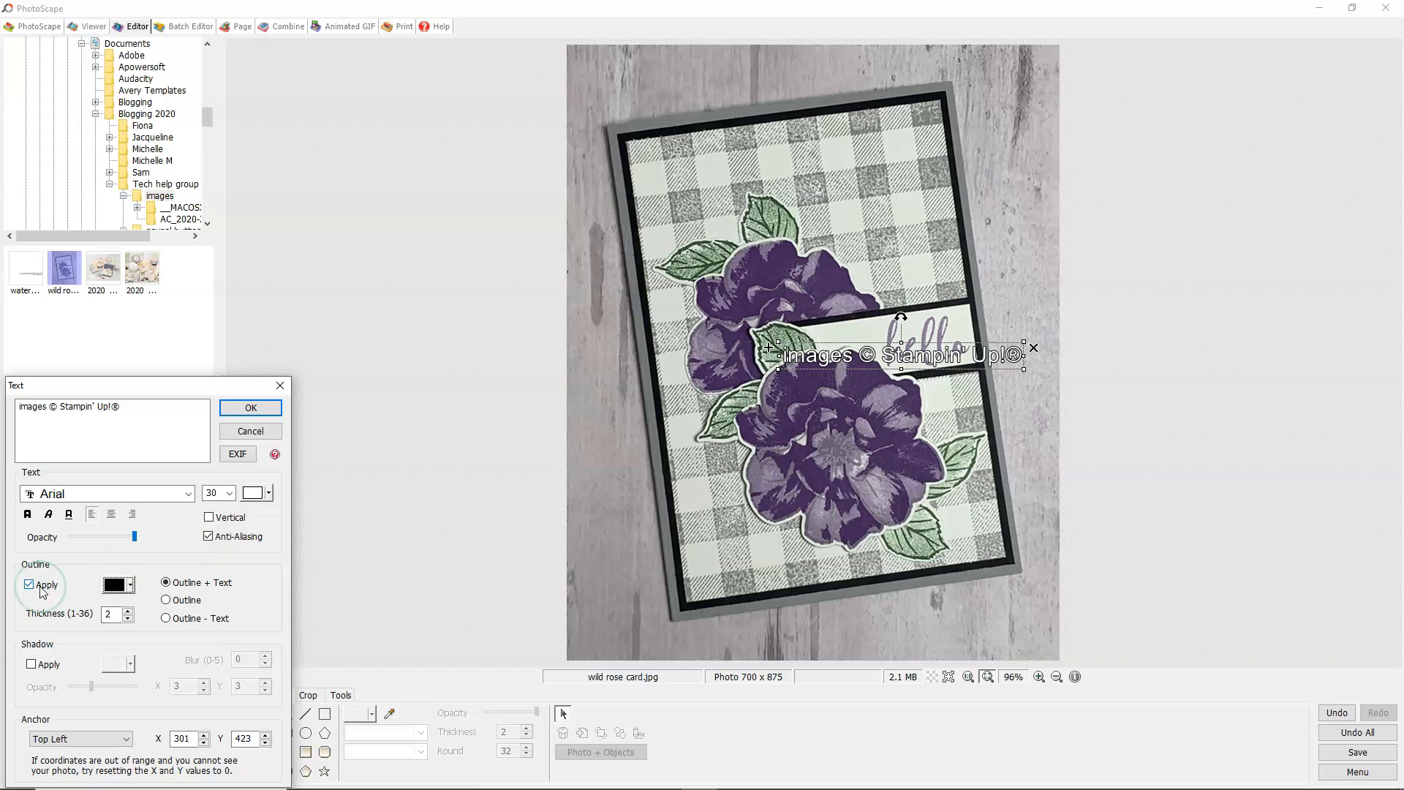
{"action": "left_click", "coordinate": [31, 664]}
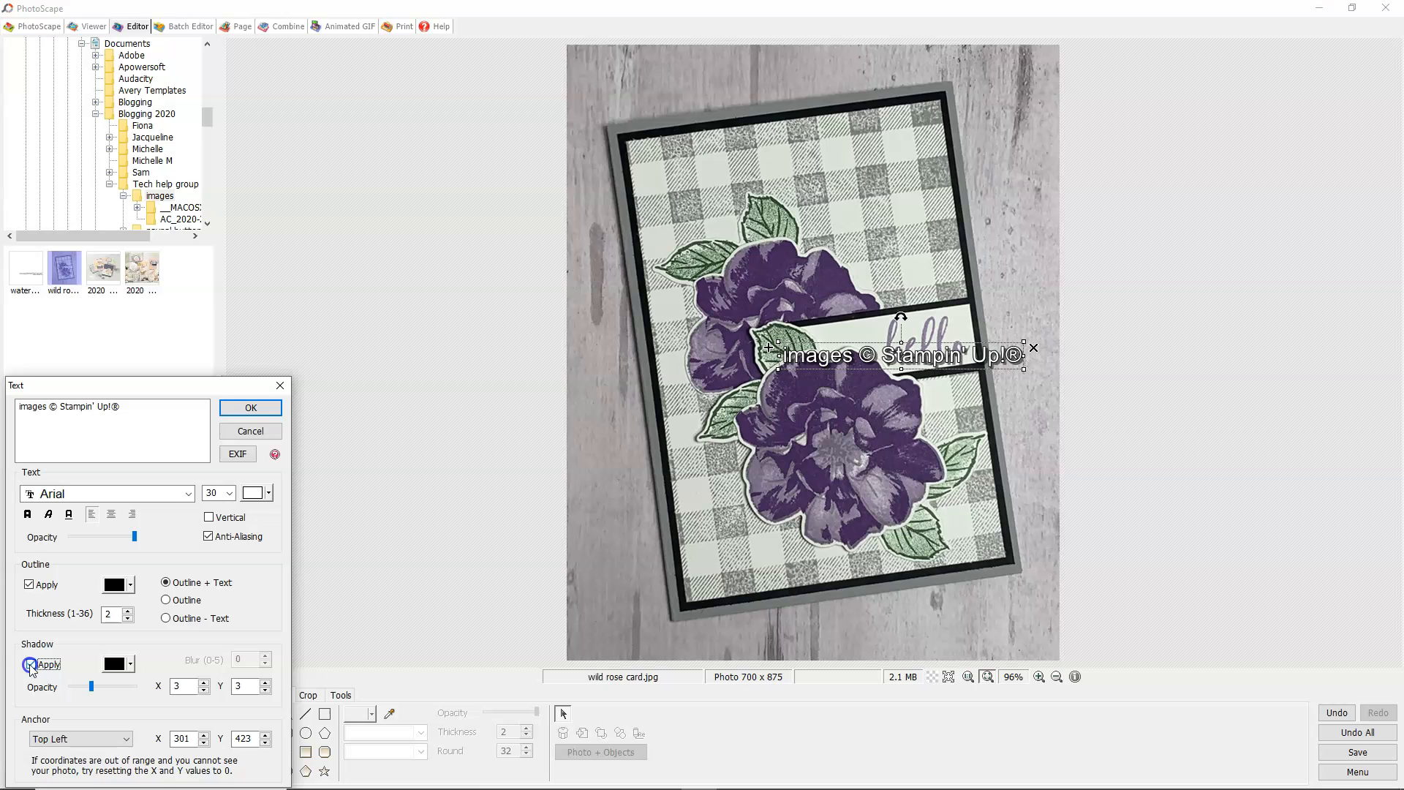
{"action": "left_click", "coordinate": [30, 665]}
{"action": "left_click", "coordinate": [30, 586]}
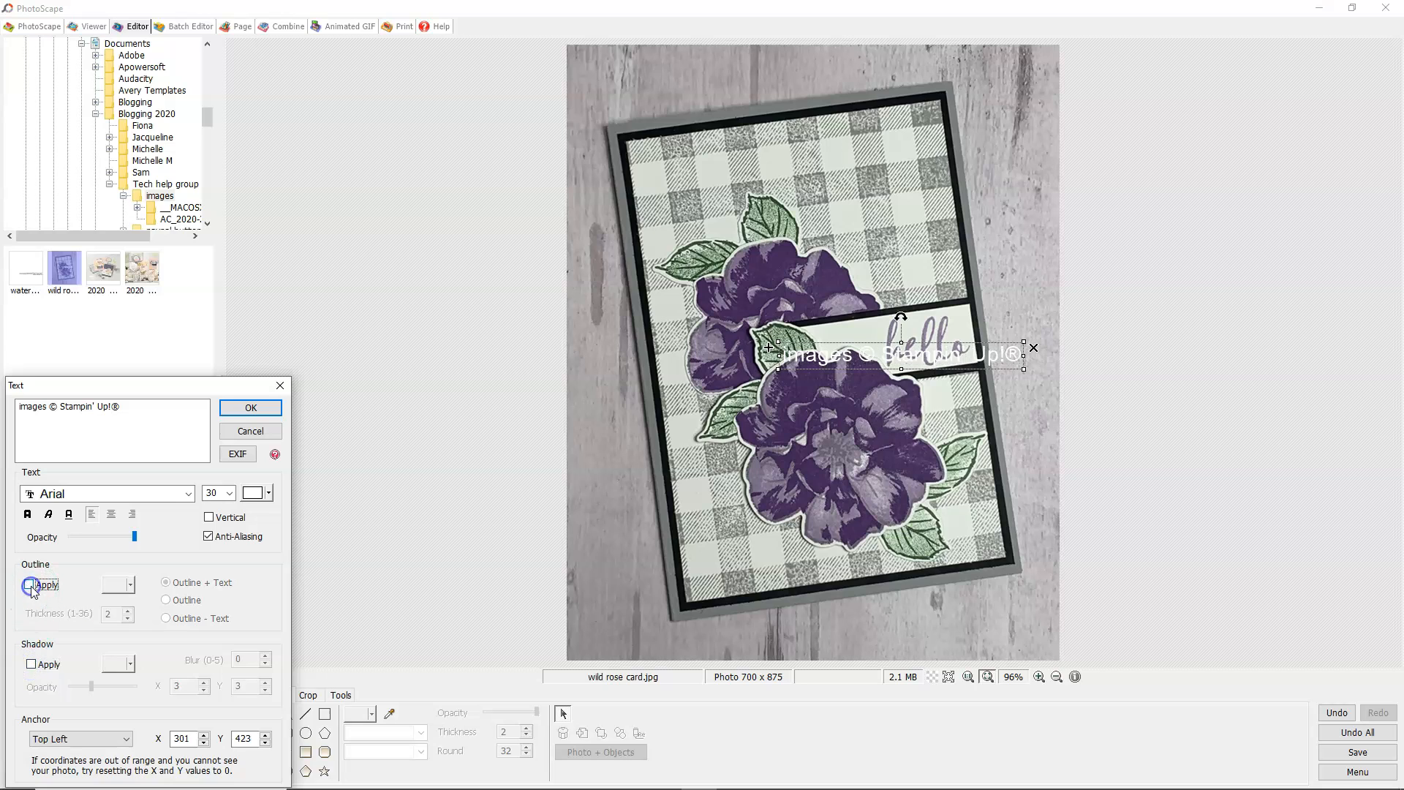
{"action": "left_click", "coordinate": [251, 409]}
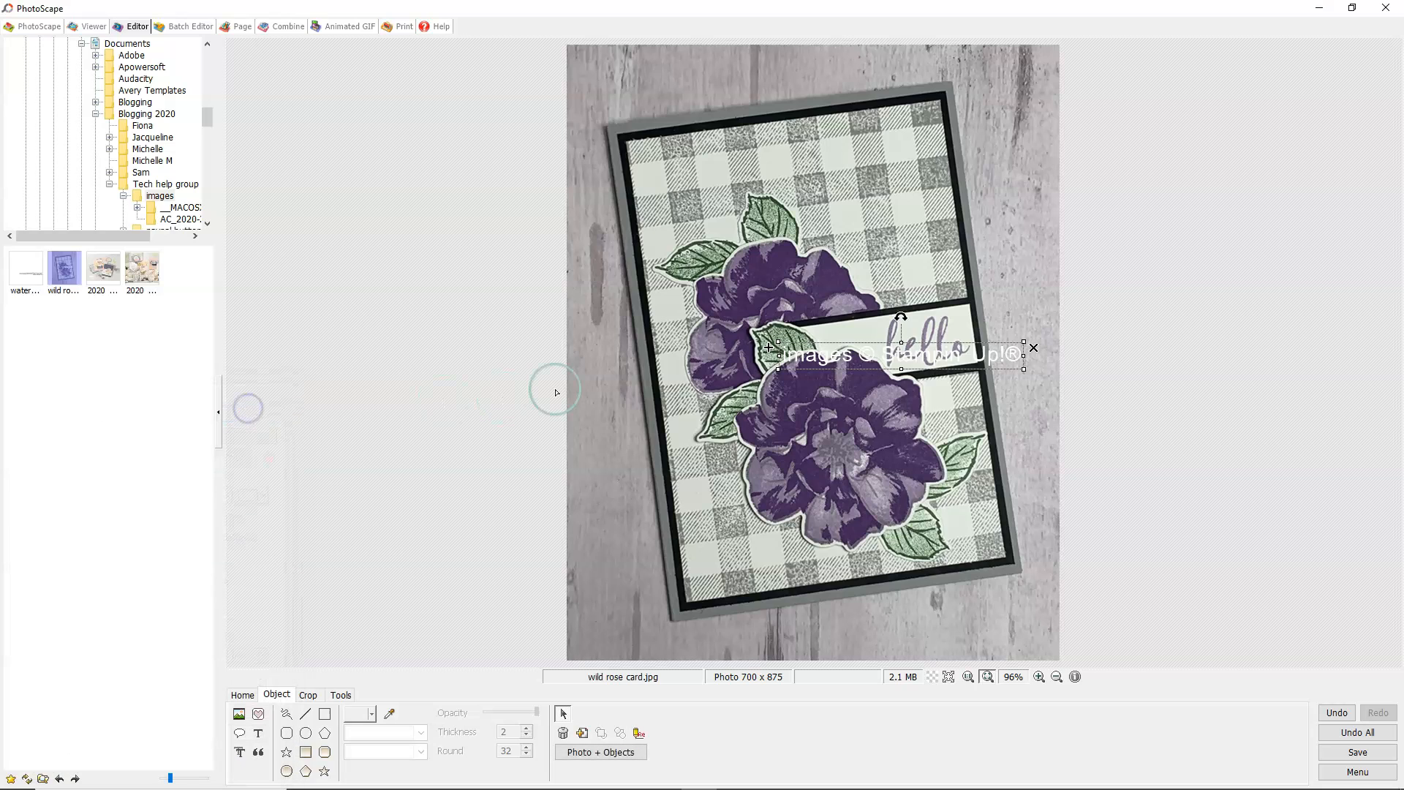
Step: Move the copyright text to the photo's bottom right corner and shrink it to about size 26
{"action": "left_click", "coordinate": [826, 364]}
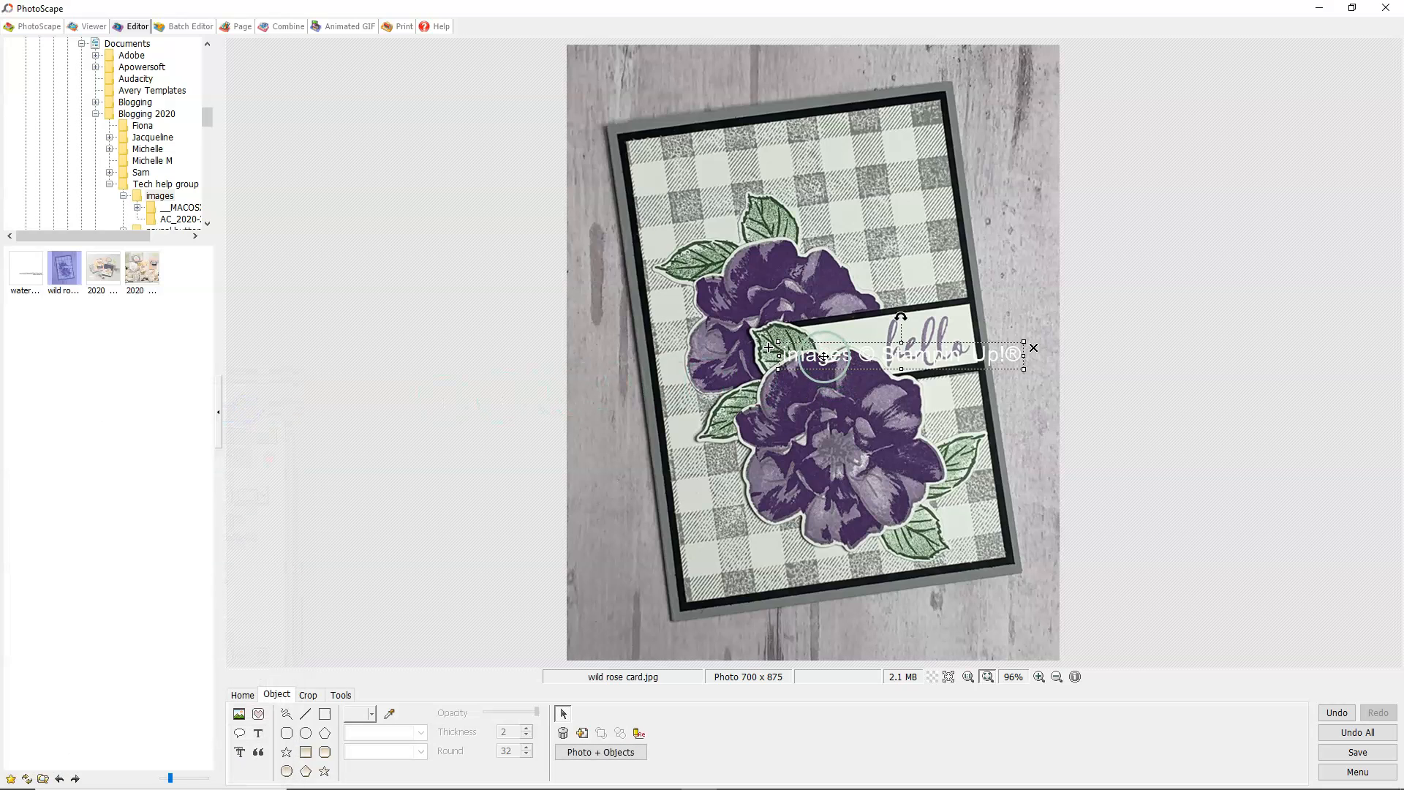
{"action": "left_click_drag", "start_coordinate": [821, 356], "coordinate": [839, 642]}
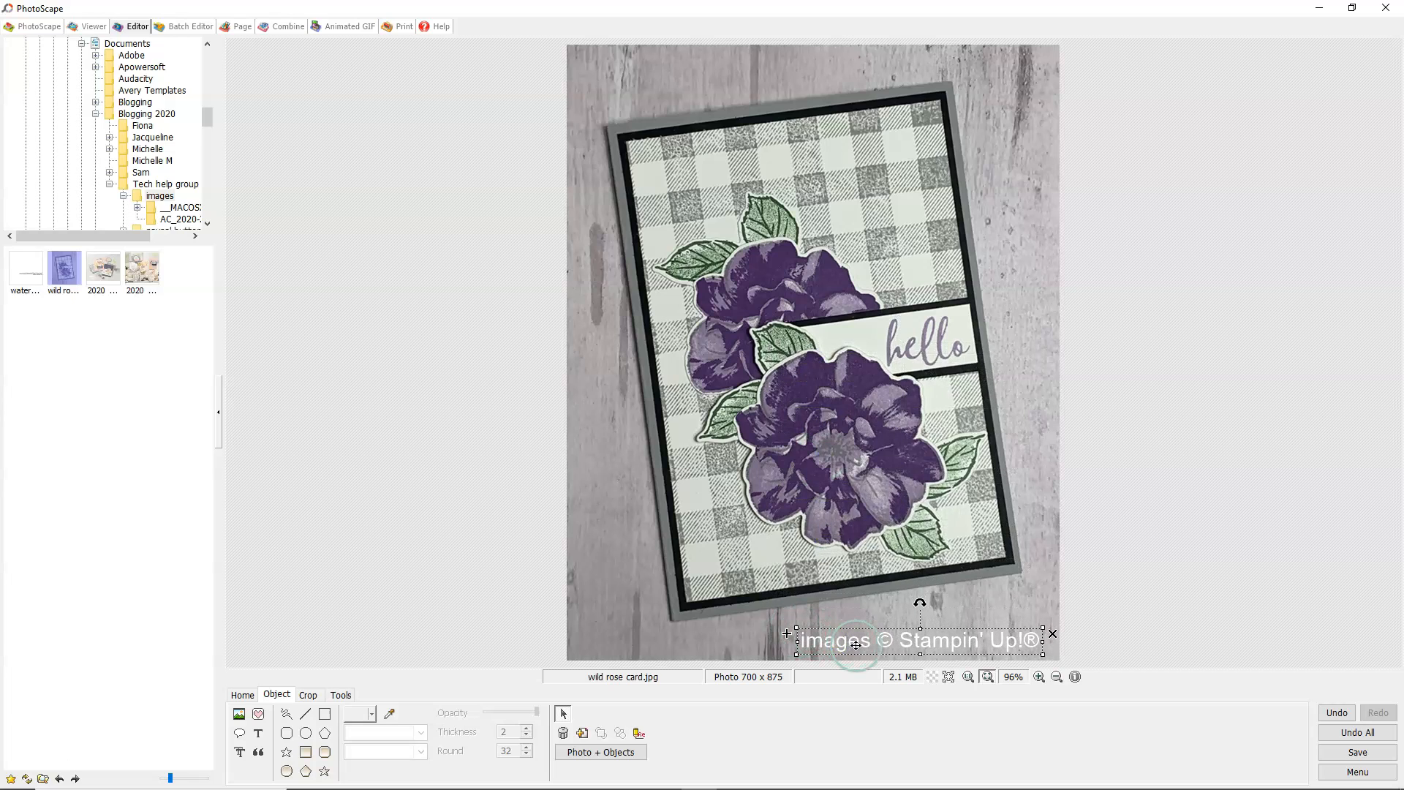
{"action": "double_click", "coordinate": [852, 642]}
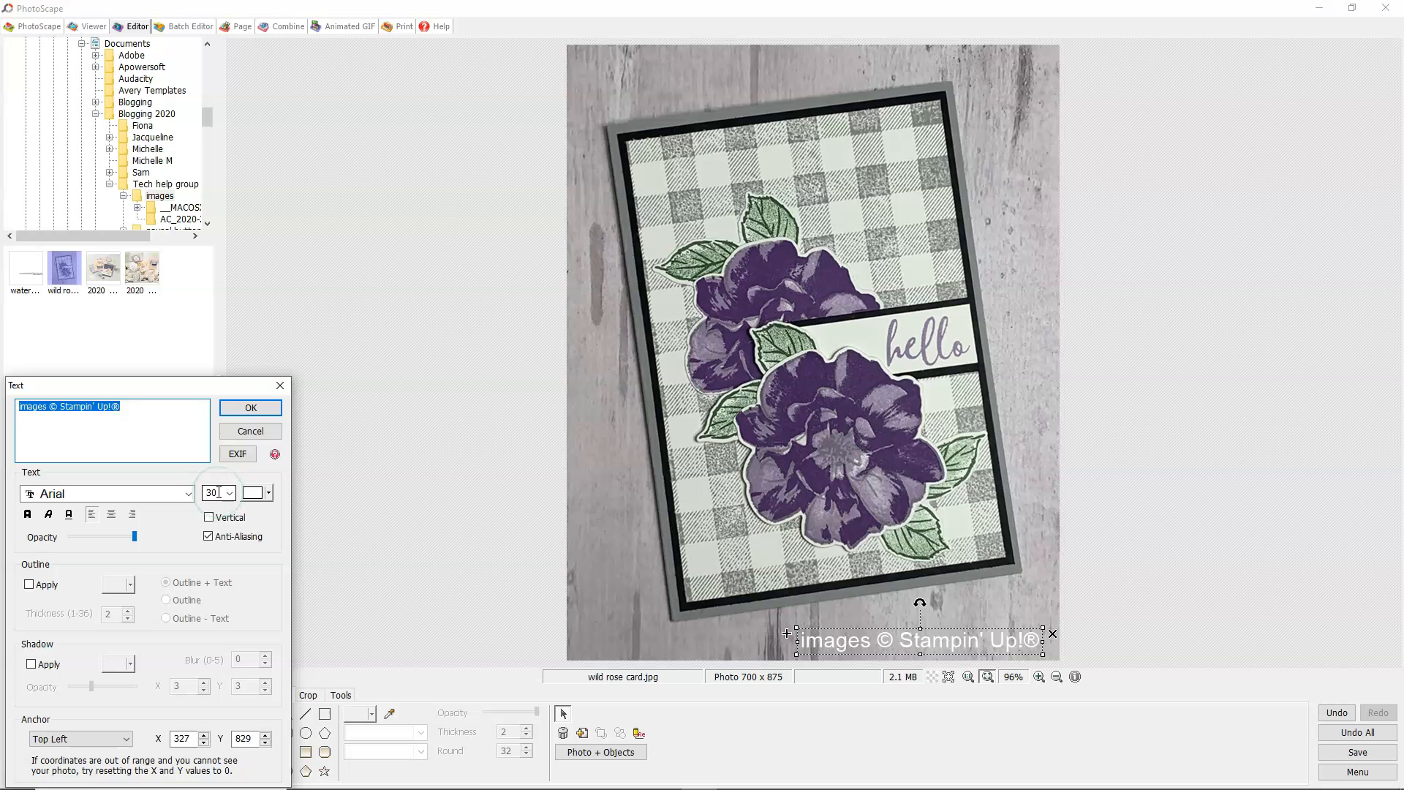
{"action": "left_click", "coordinate": [251, 407]}
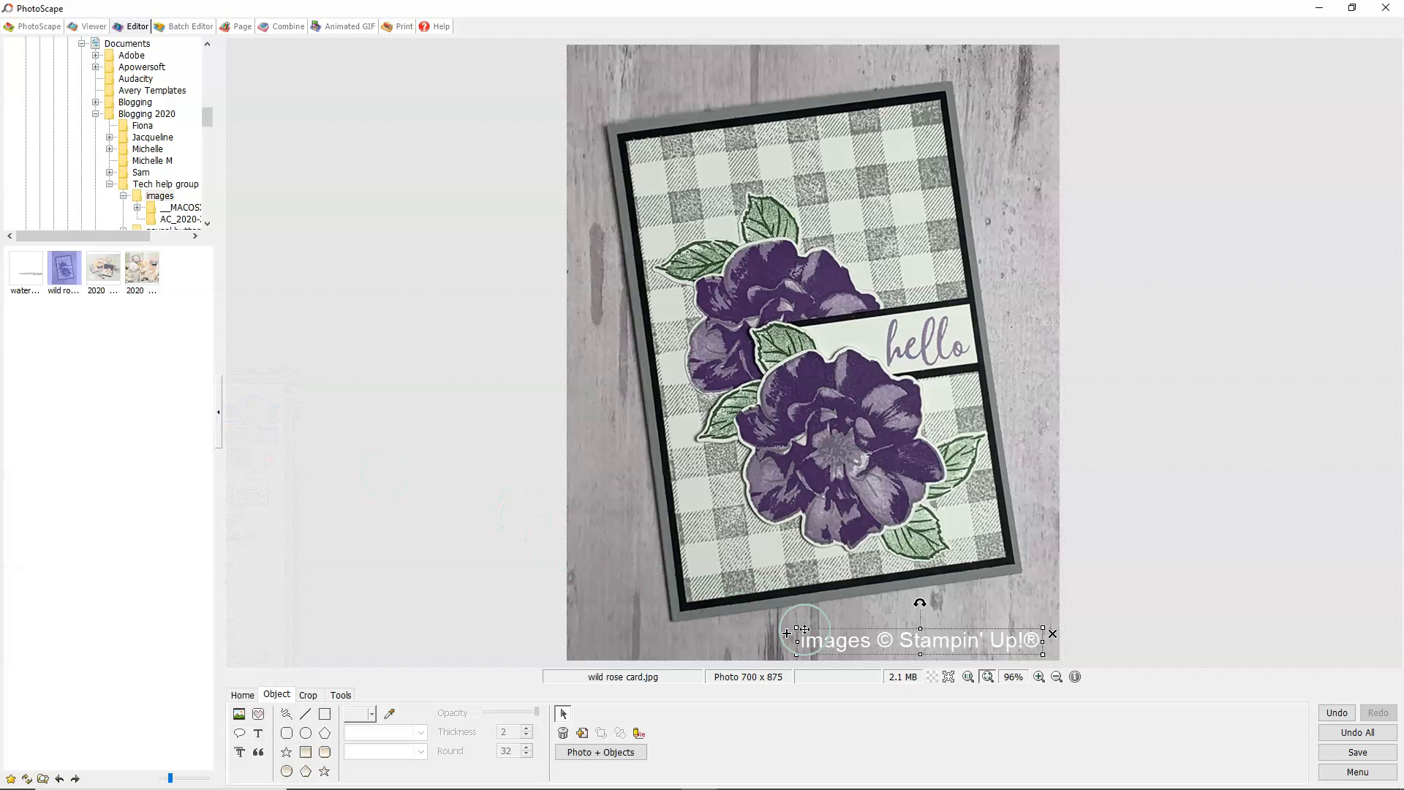
{"action": "left_click_drag", "start_coordinate": [796, 640], "coordinate": [832, 635]}
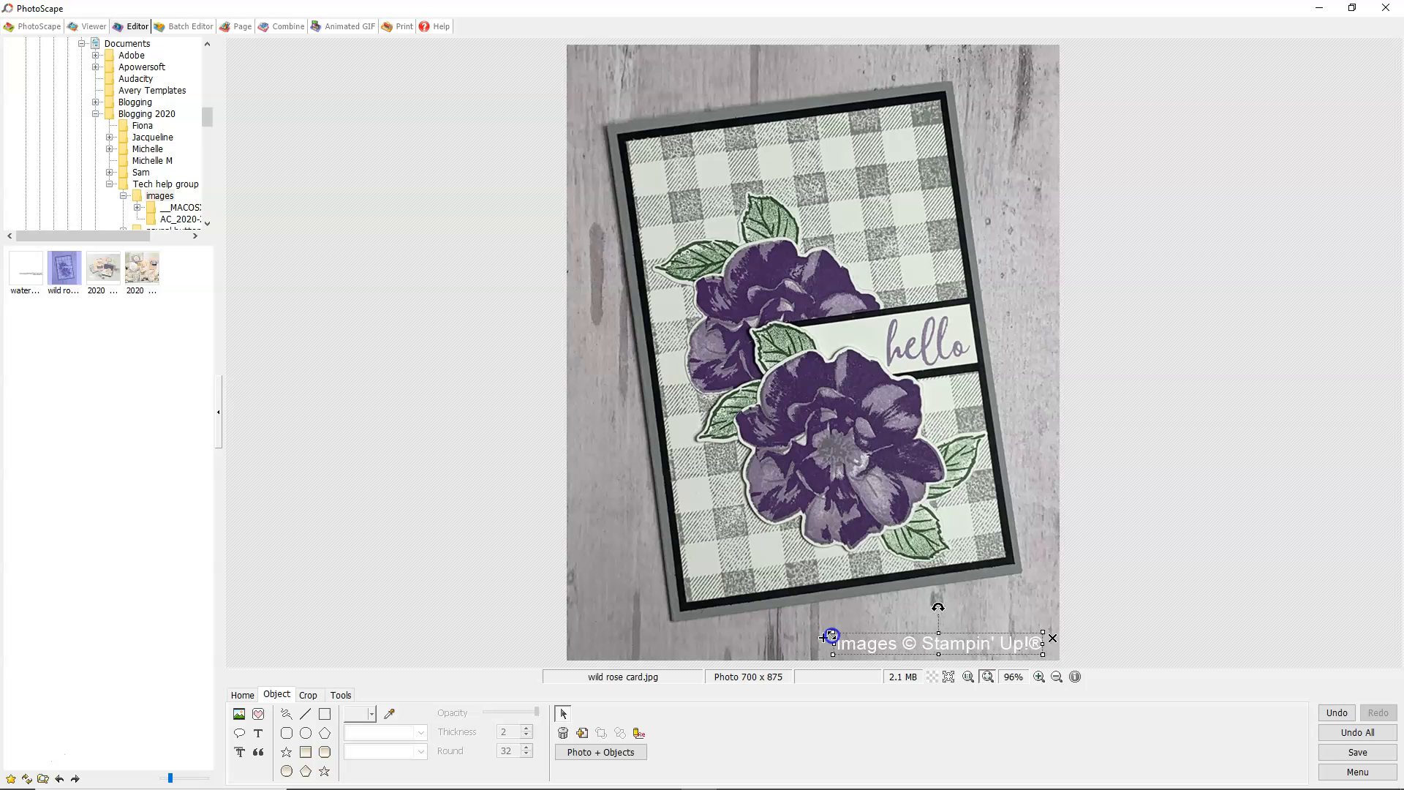
Step: Make the copyright text vertical, rotate it to read upwards and place it along the photo's right edge
{"action": "left_click", "coordinate": [963, 645]}
{"action": "double_click", "coordinate": [962, 644]}
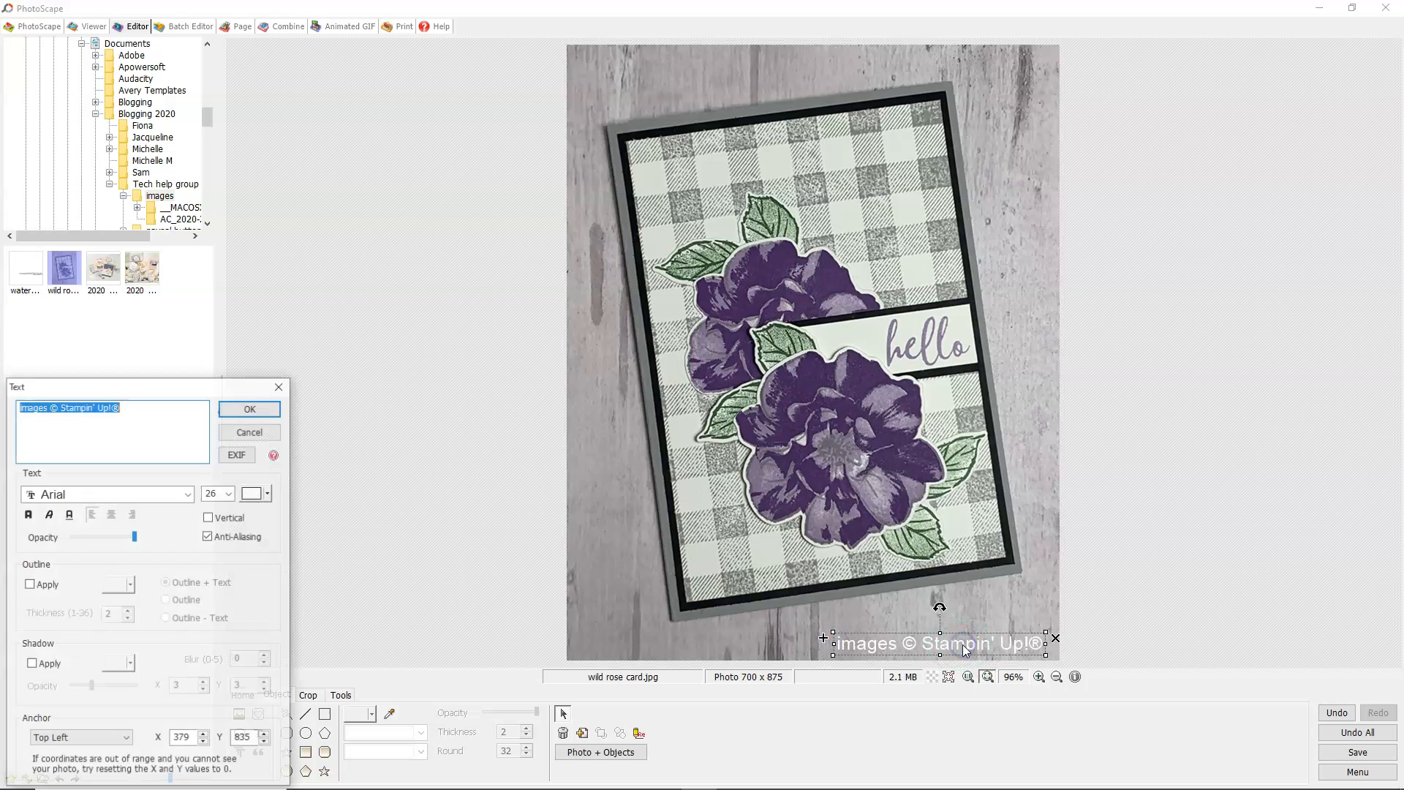
{"action": "left_click", "coordinate": [232, 519]}
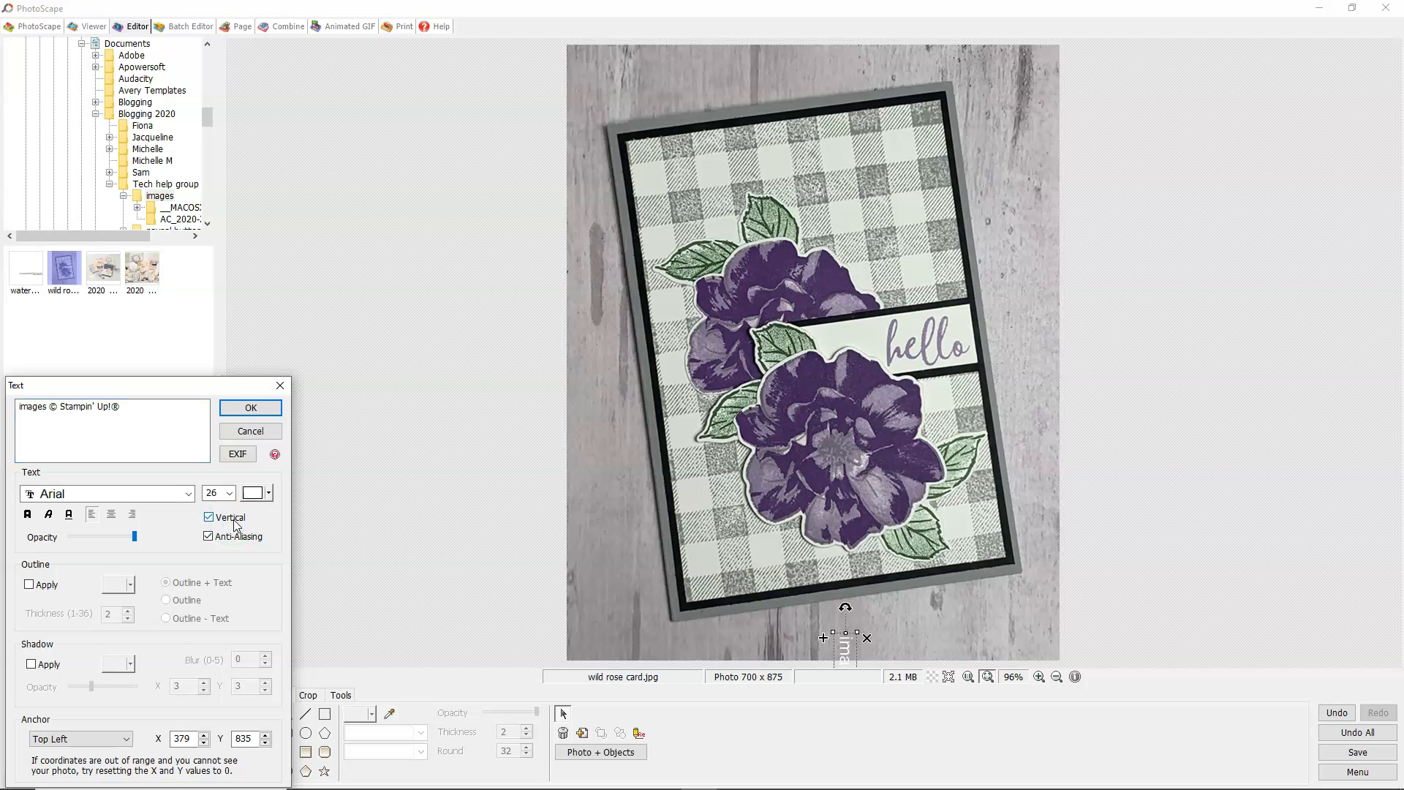
{"action": "left_click", "coordinate": [251, 407]}
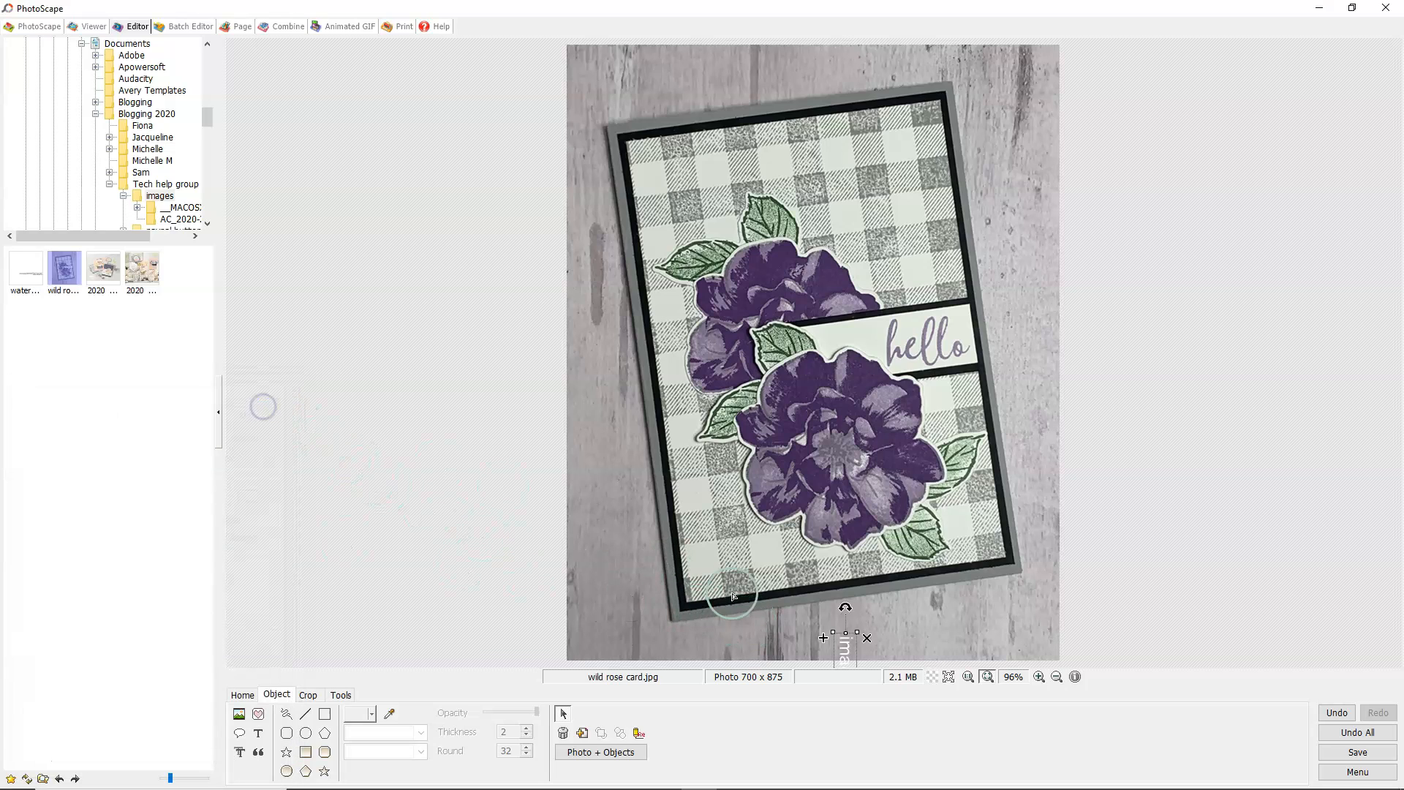
{"action": "left_click_drag", "start_coordinate": [843, 651], "coordinate": [843, 410]}
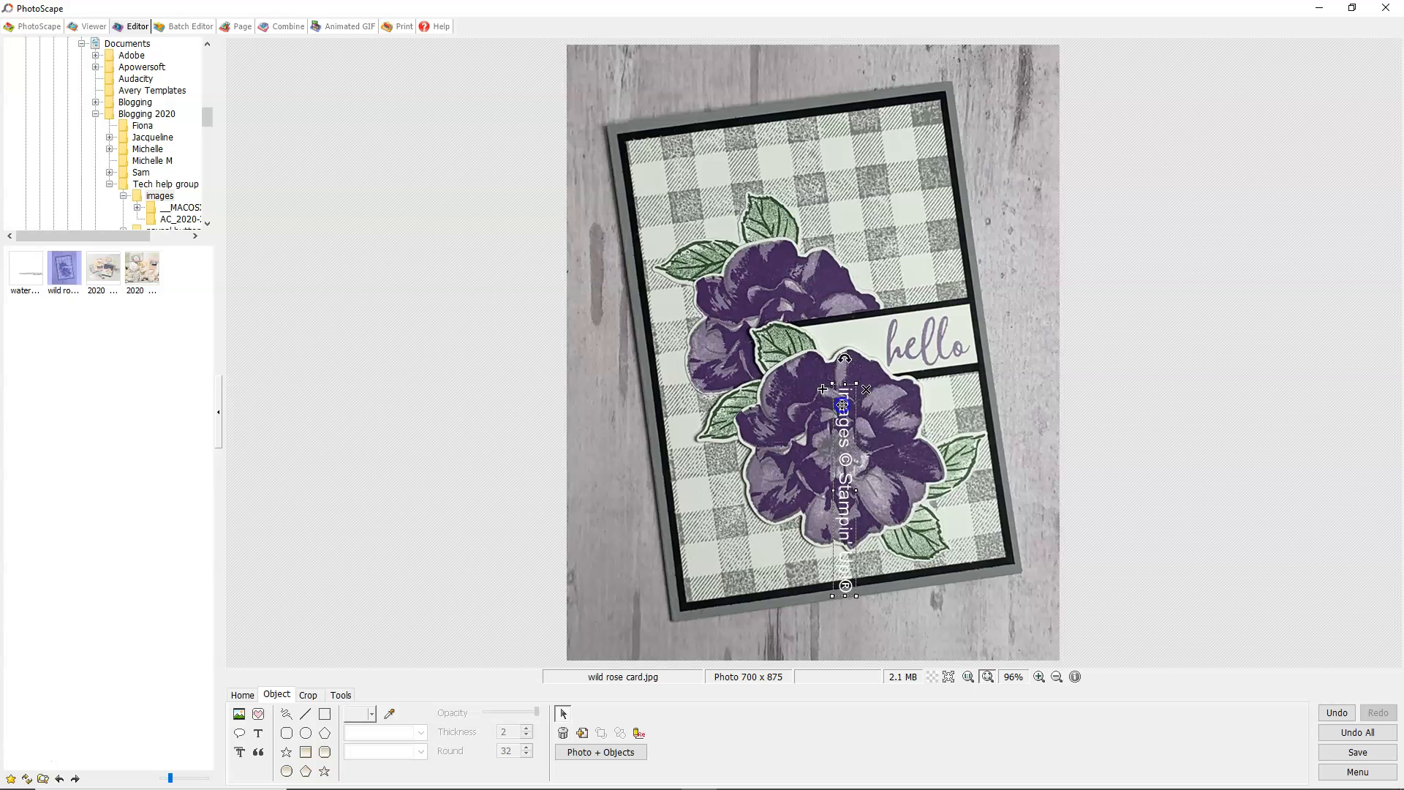
{"action": "left_click_drag", "start_coordinate": [843, 359], "coordinate": [1037, 574]}
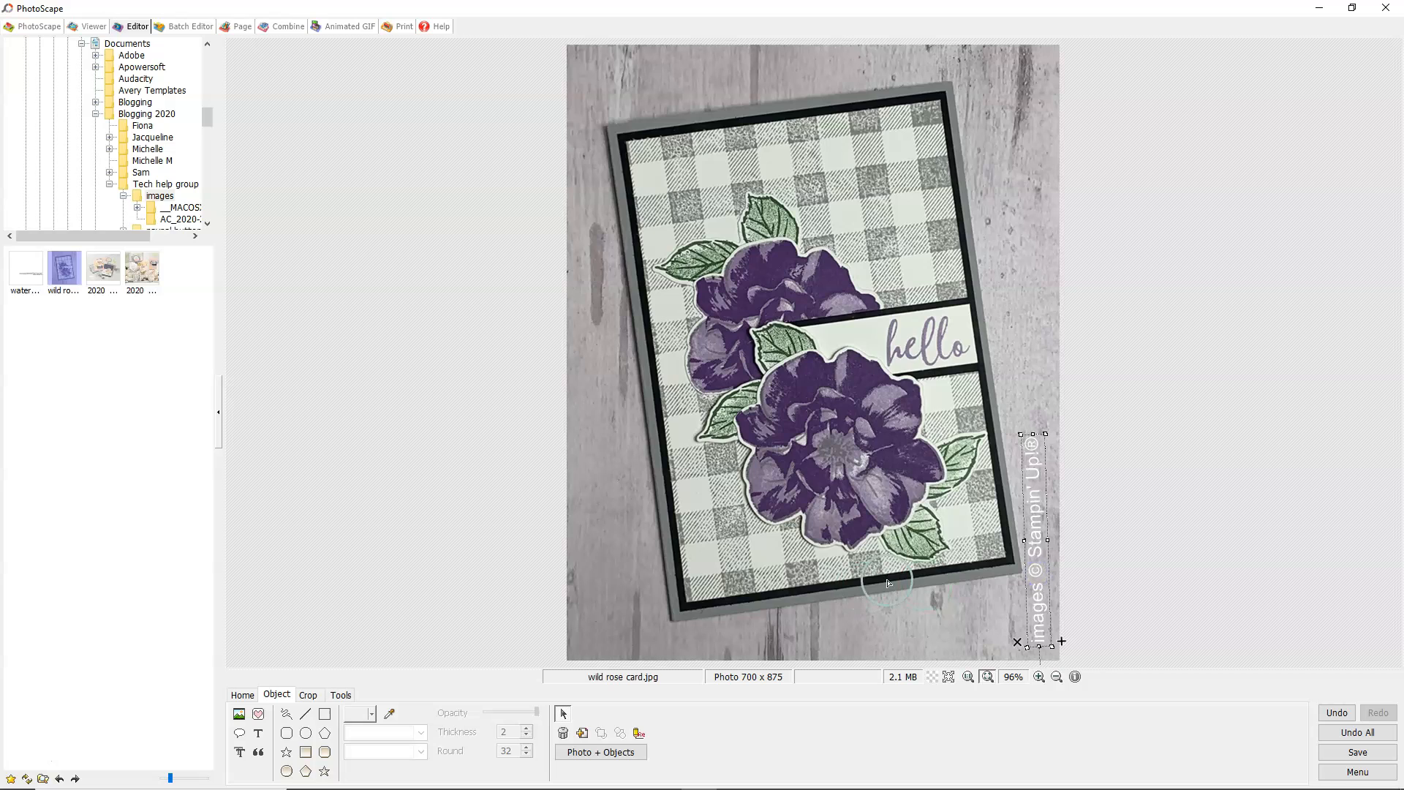
{"action": "left_click_drag", "start_coordinate": [1040, 571], "coordinate": [1040, 467]}
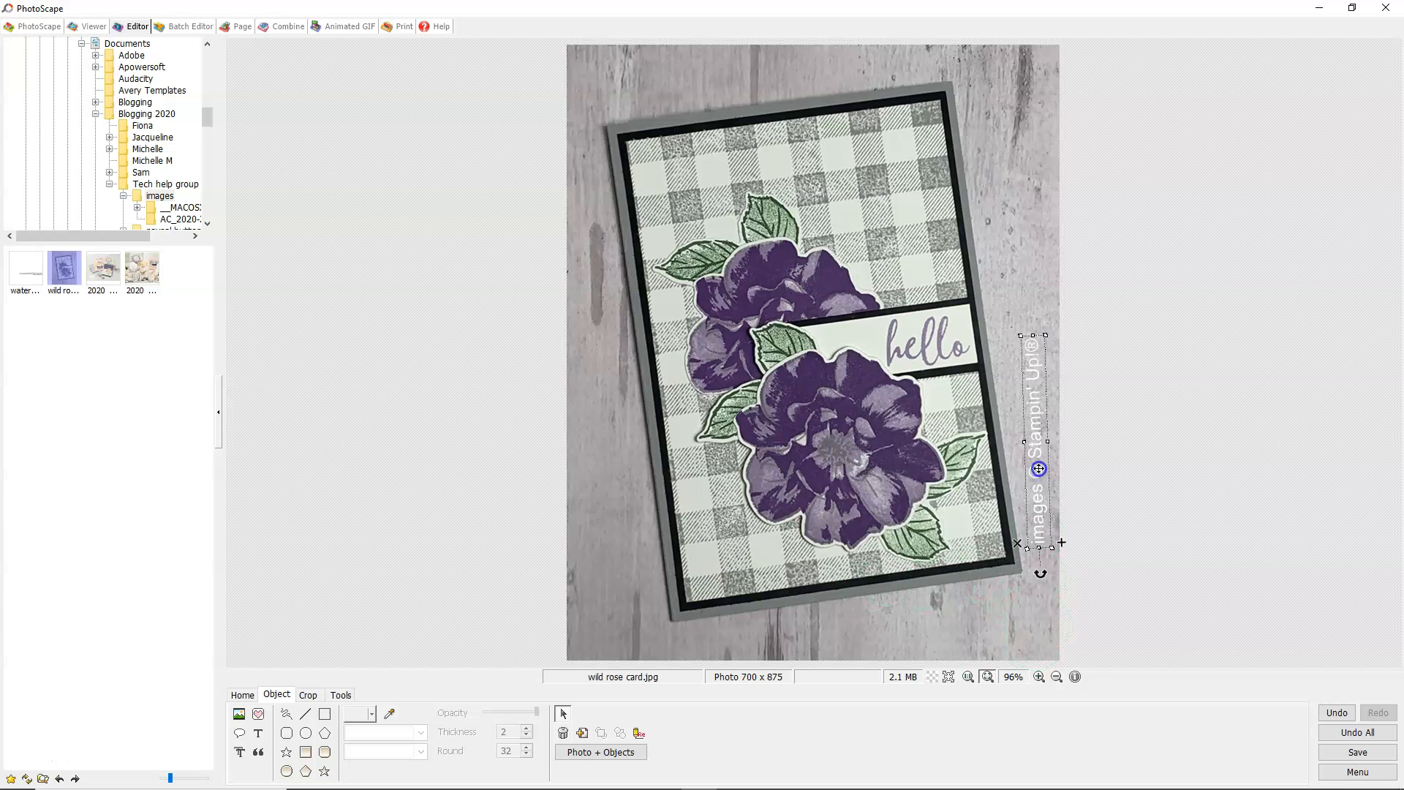
{"action": "left_click_drag", "start_coordinate": [1040, 568], "coordinate": [1038, 568]}
{"action": "left_click_drag", "start_coordinate": [1034, 493], "coordinate": [1041, 573]}
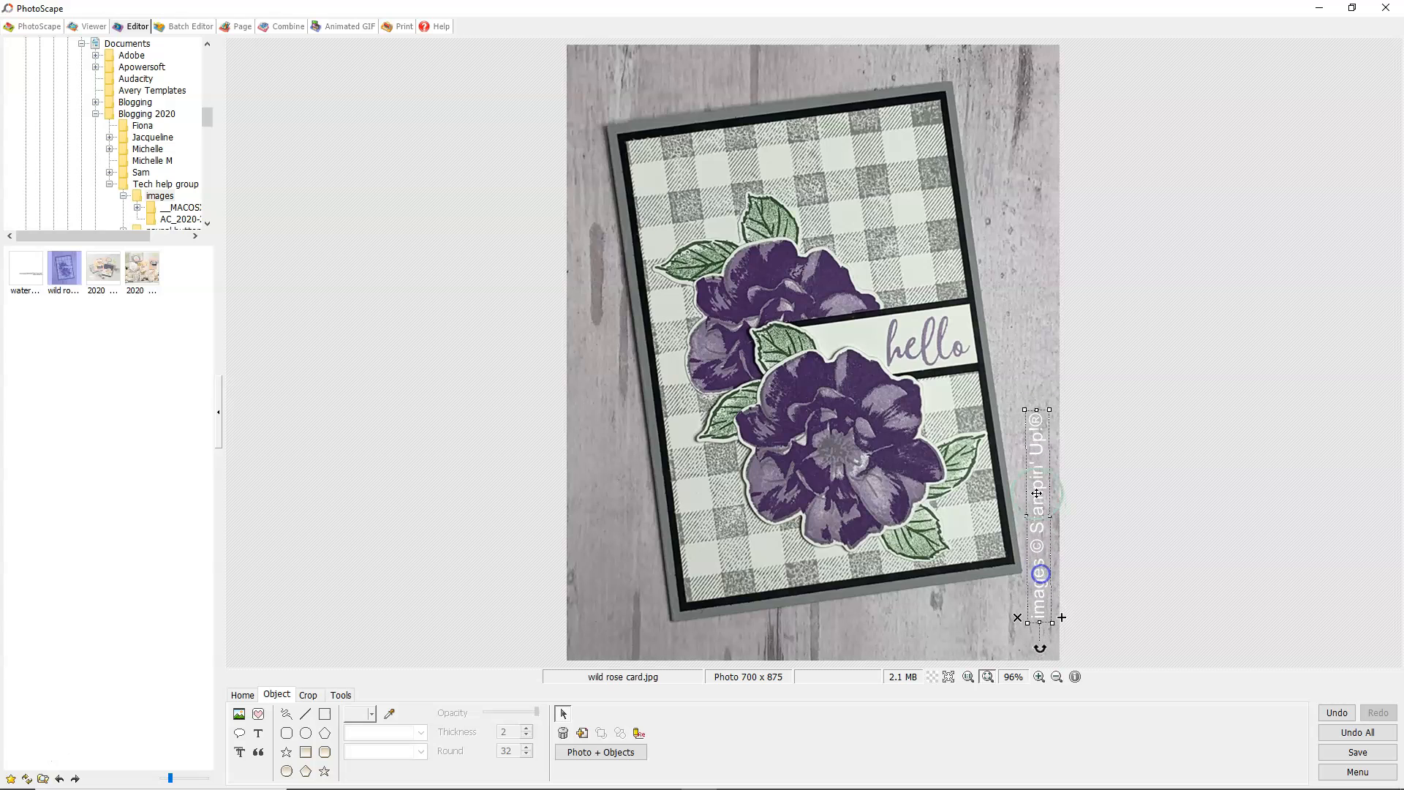
Step: Delete the copyright text and insert watermark.png from the images folder as a photo object
{"action": "left_click", "coordinate": [1018, 617]}
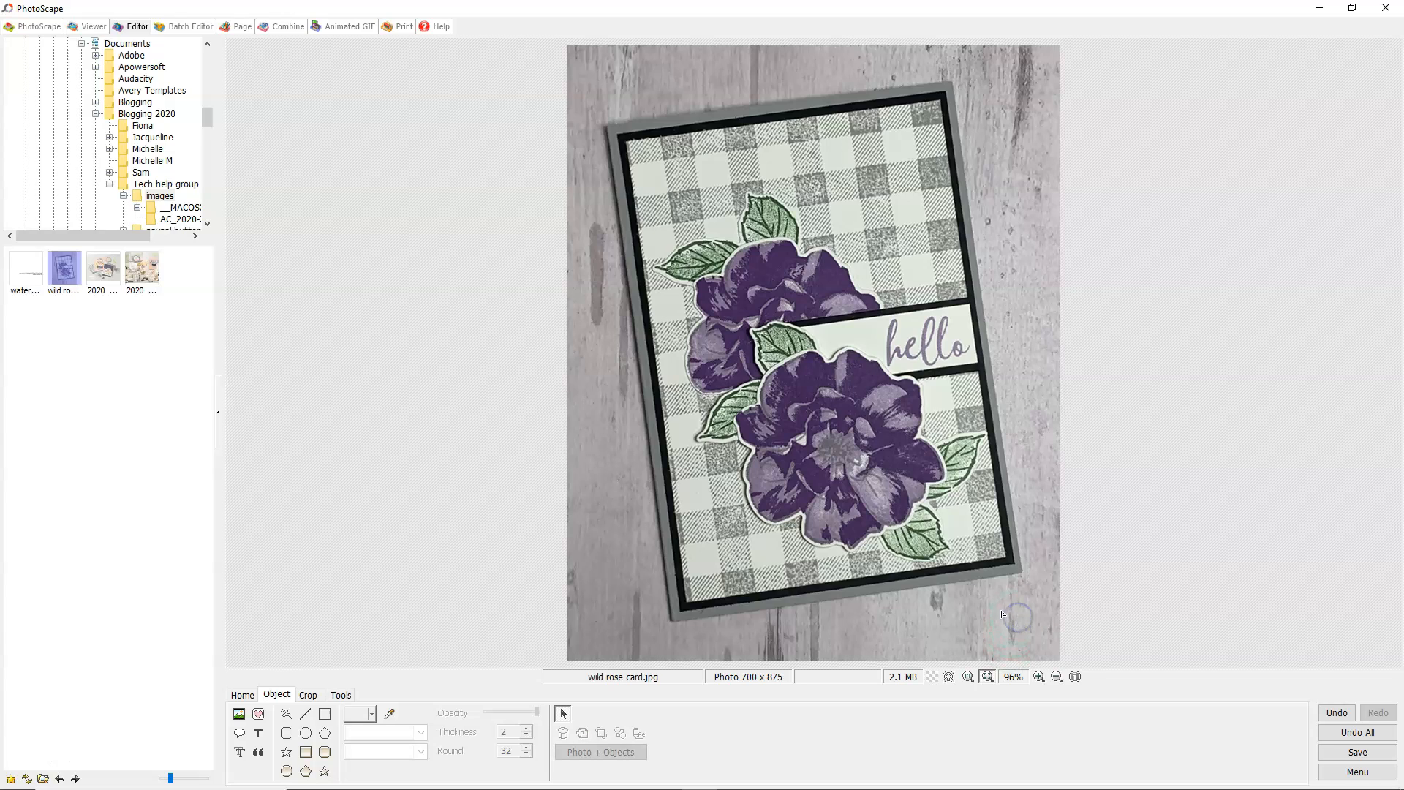
{"action": "left_click", "coordinate": [239, 715]}
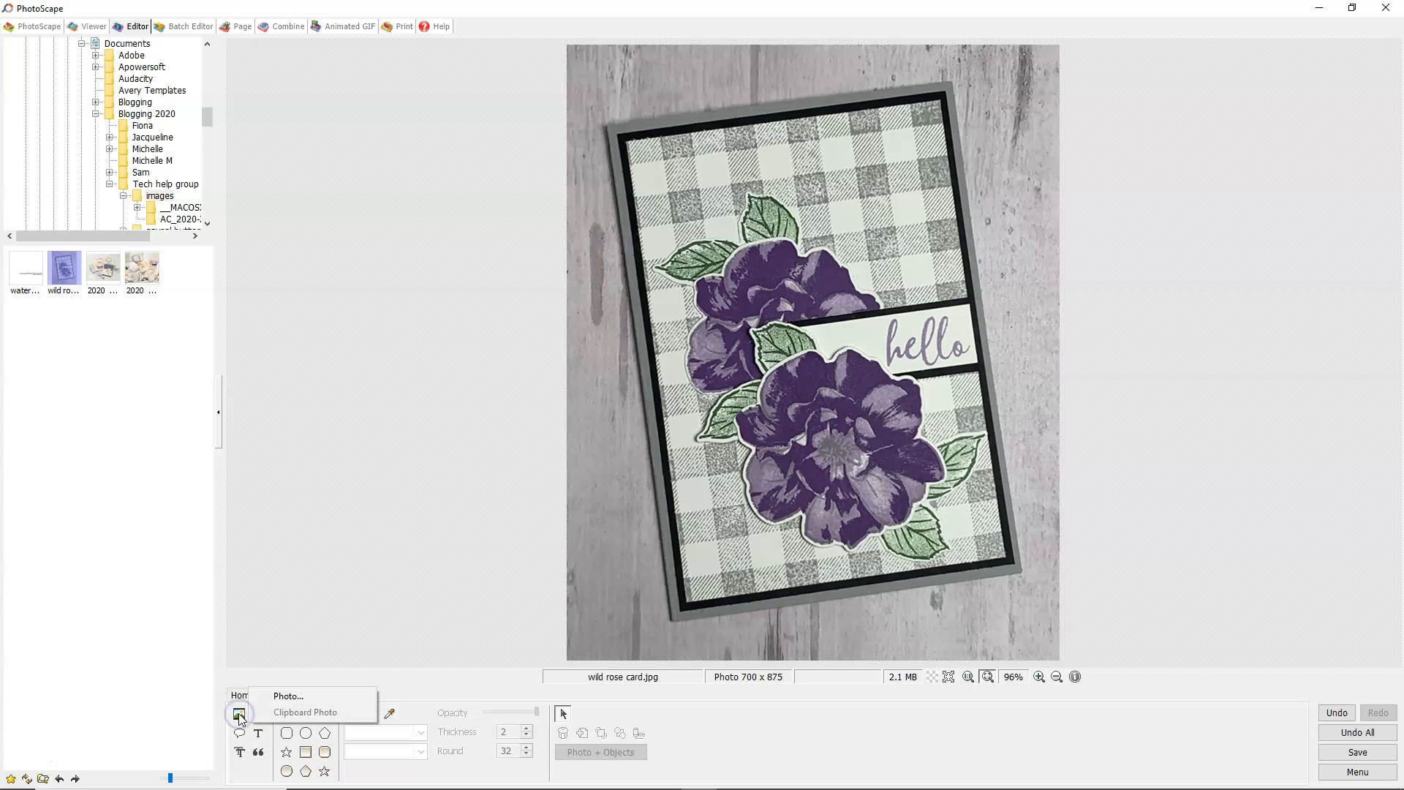
{"action": "left_click", "coordinate": [284, 700]}
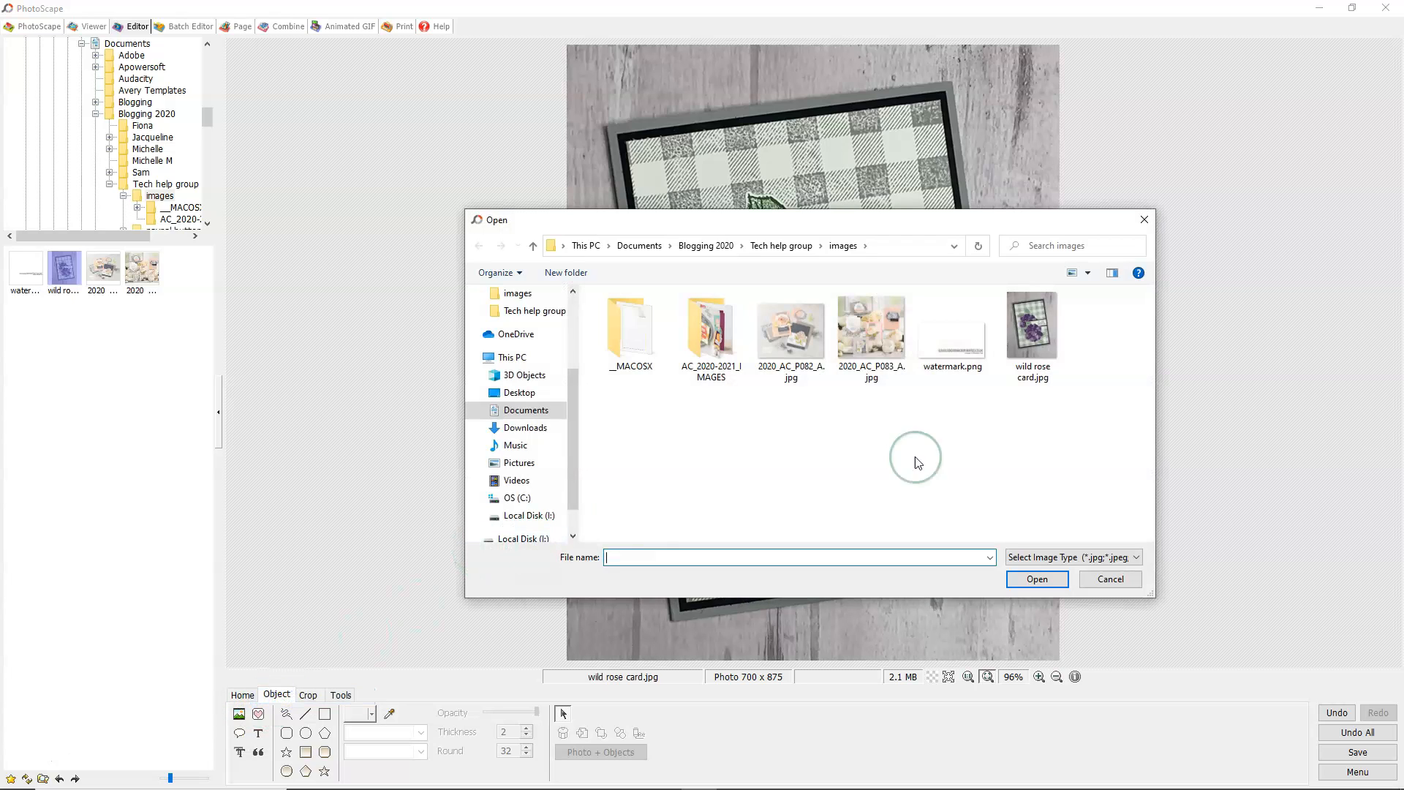
{"action": "left_click", "coordinate": [953, 343]}
{"action": "left_click", "coordinate": [1037, 579]}
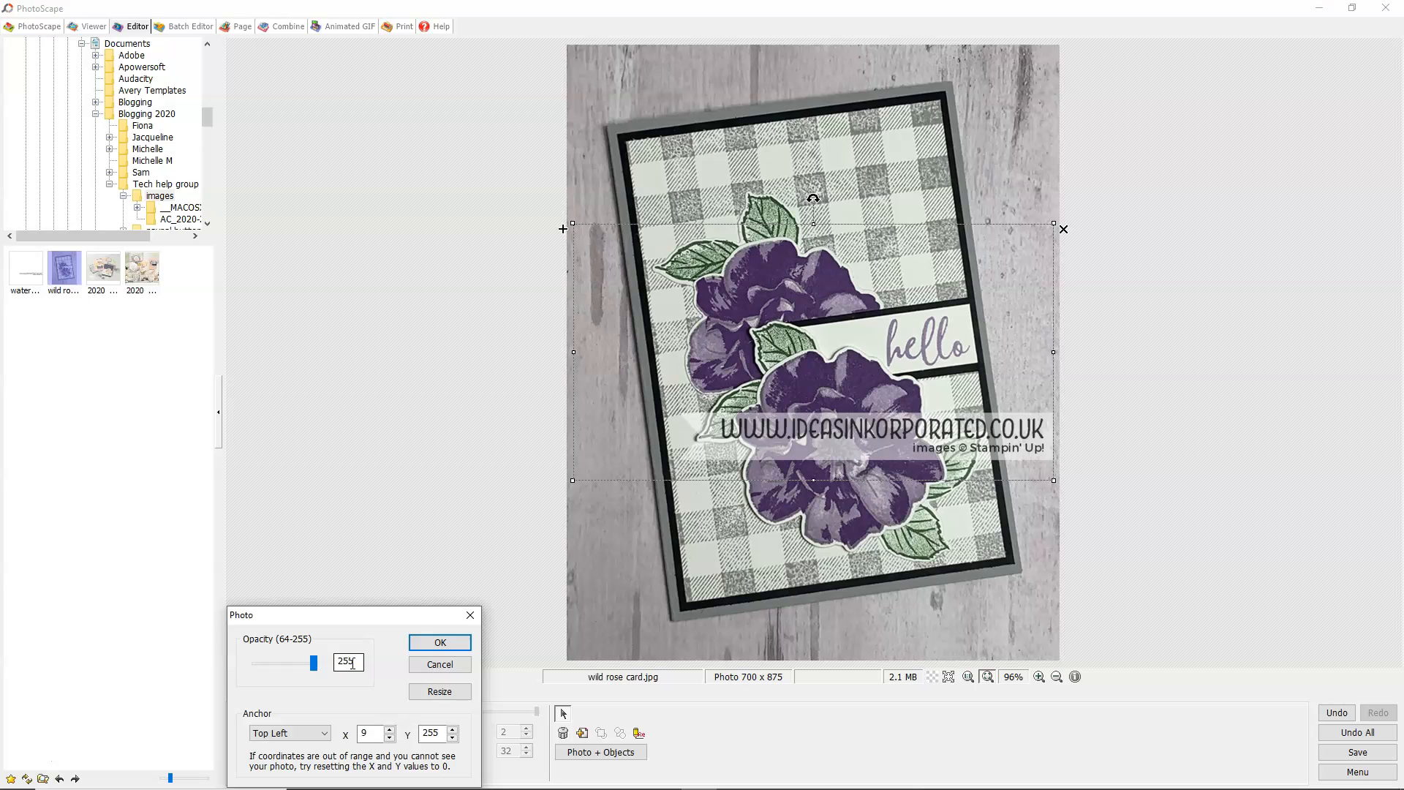
Step: Try a lower opacity for the watermark image and set it back to 255
{"action": "left_click_drag", "start_coordinate": [356, 661], "coordinate": [326, 662]}
{"action": "type", "text": "2"}
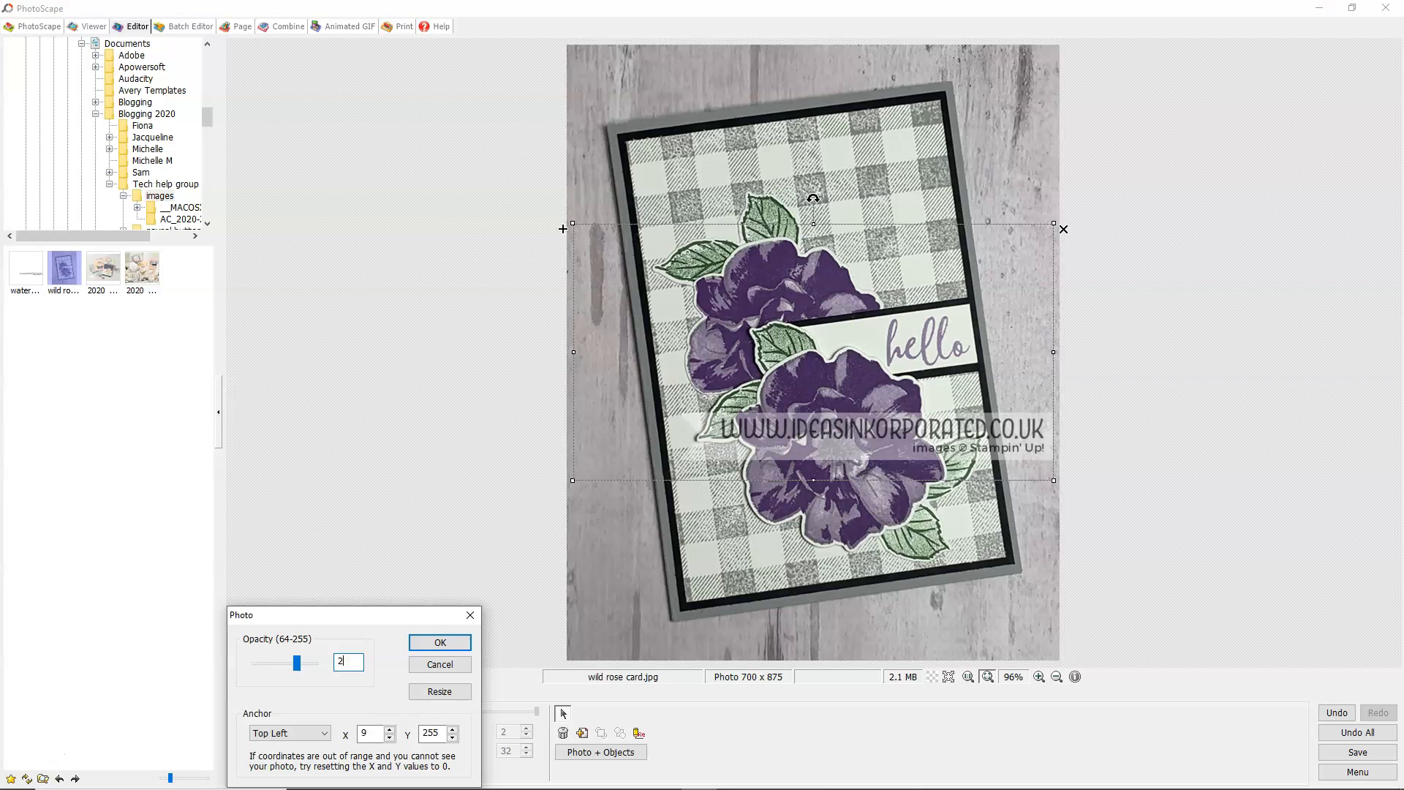
{"action": "type", "text": "0055"}
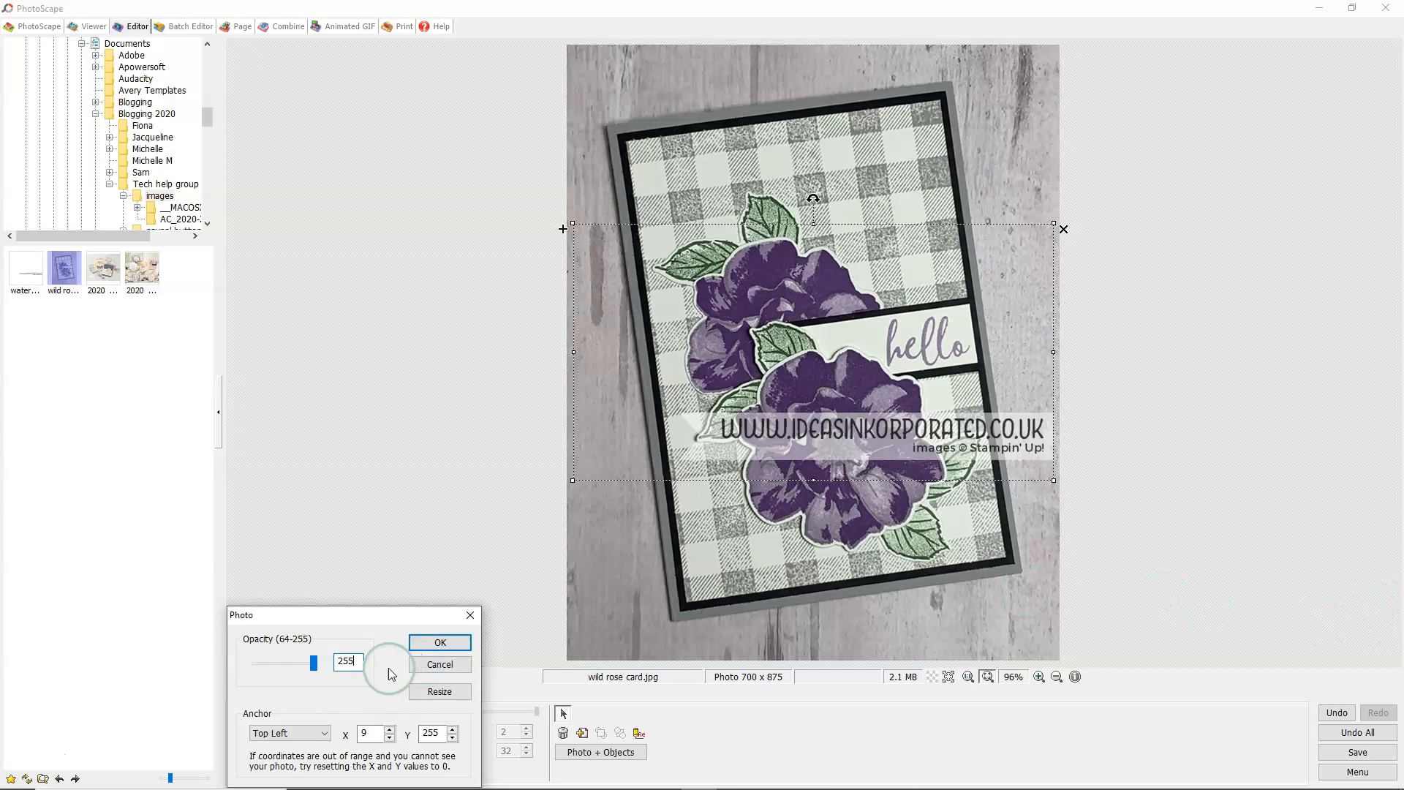
Step: Anchor the watermark image to the photo's bottom right corner
{"action": "left_click", "coordinate": [327, 735]}
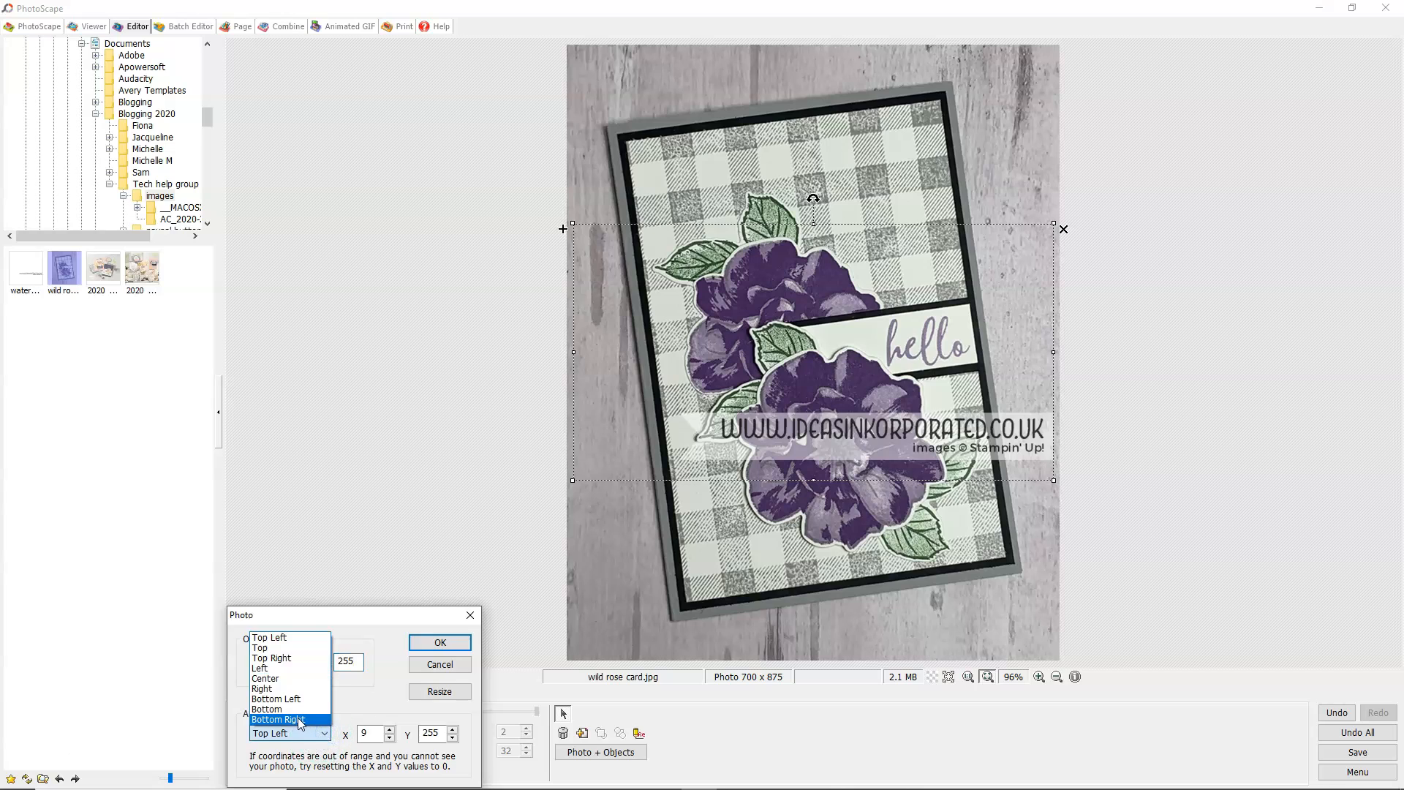
{"action": "left_click", "coordinate": [298, 715]}
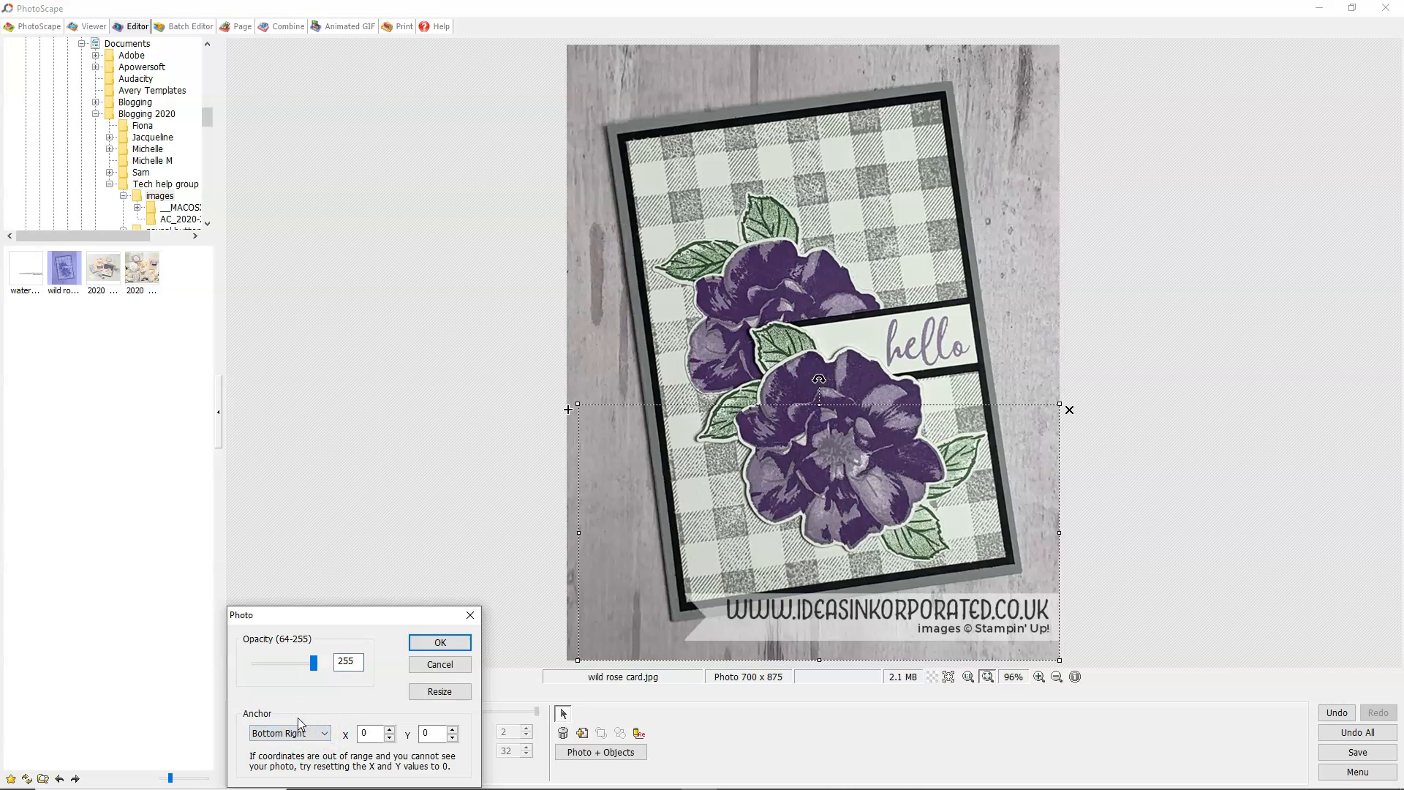
{"action": "left_click", "coordinate": [302, 732]}
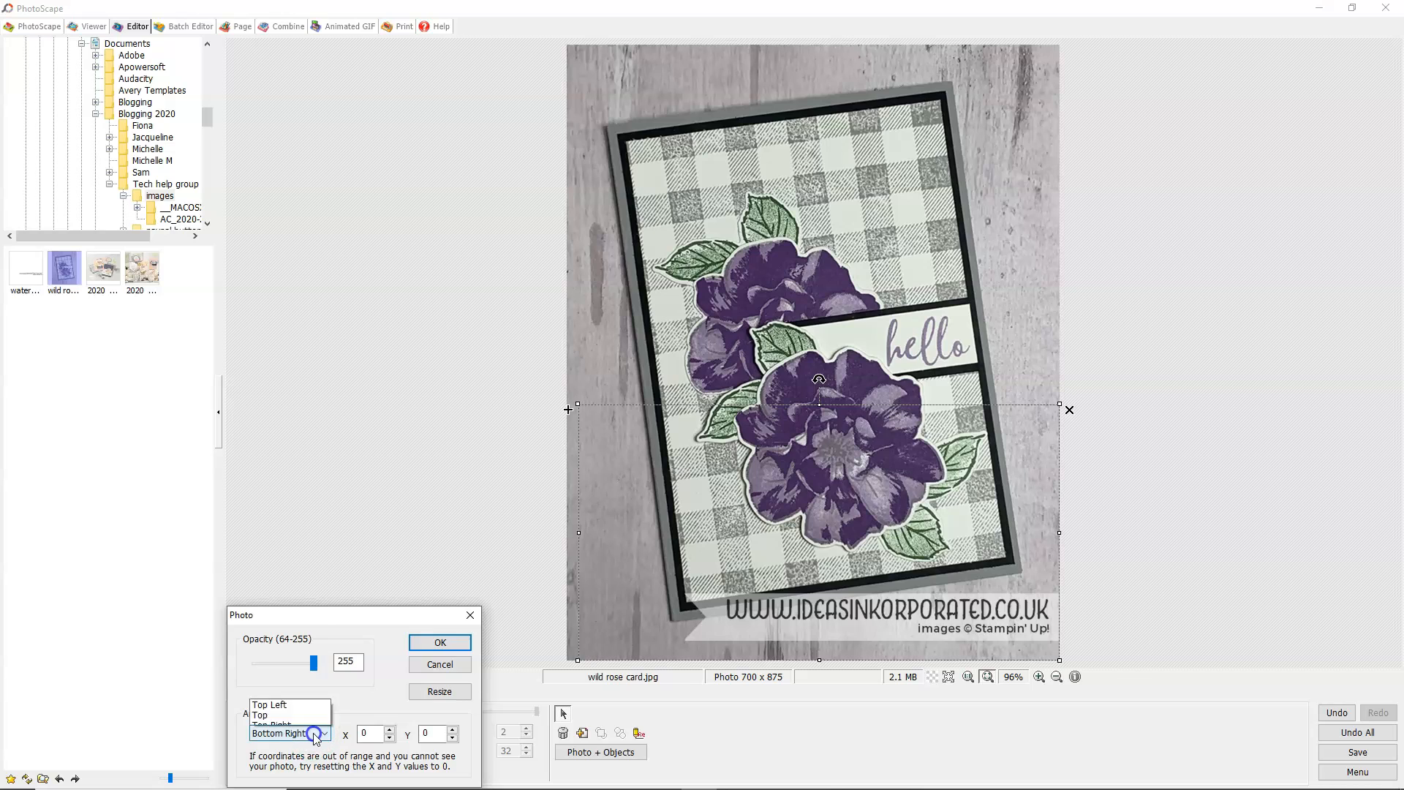
{"action": "left_click", "coordinate": [307, 720]}
{"action": "left_click", "coordinate": [431, 643]}
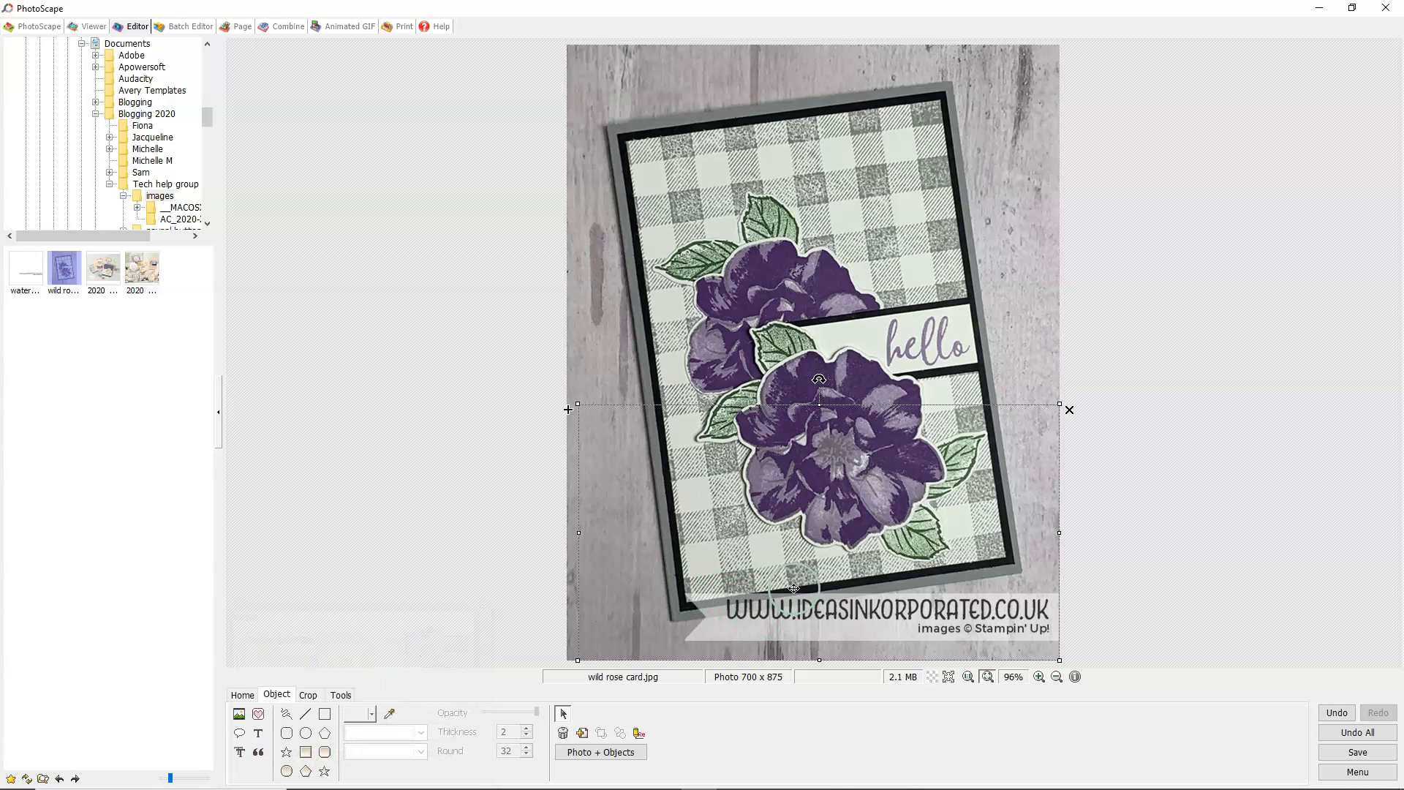
Step: Move the watermark image up over the flowers and anchor it back to the photo's bottom right corner
{"action": "left_click_drag", "start_coordinate": [806, 617], "coordinate": [758, 527]}
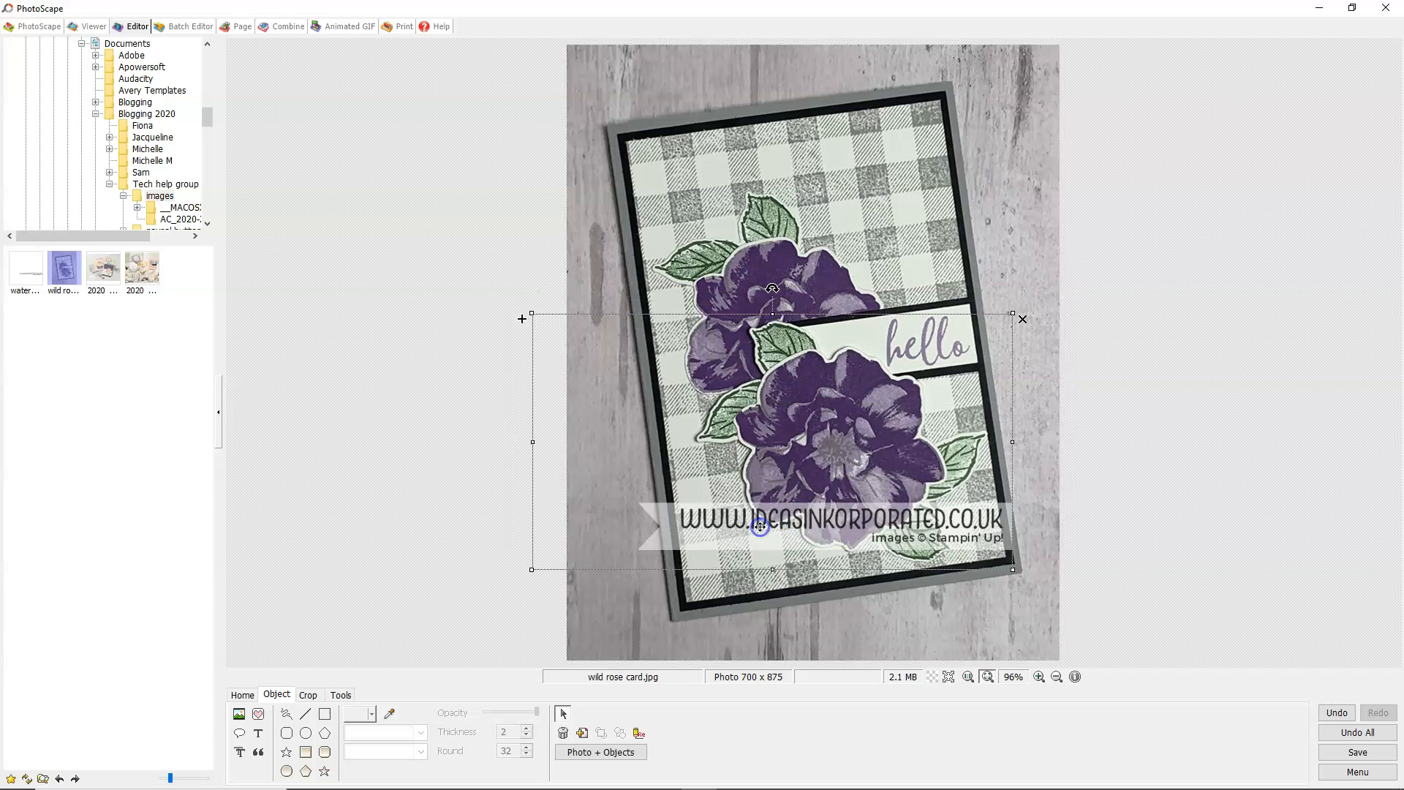
{"action": "double_click", "coordinate": [795, 531]}
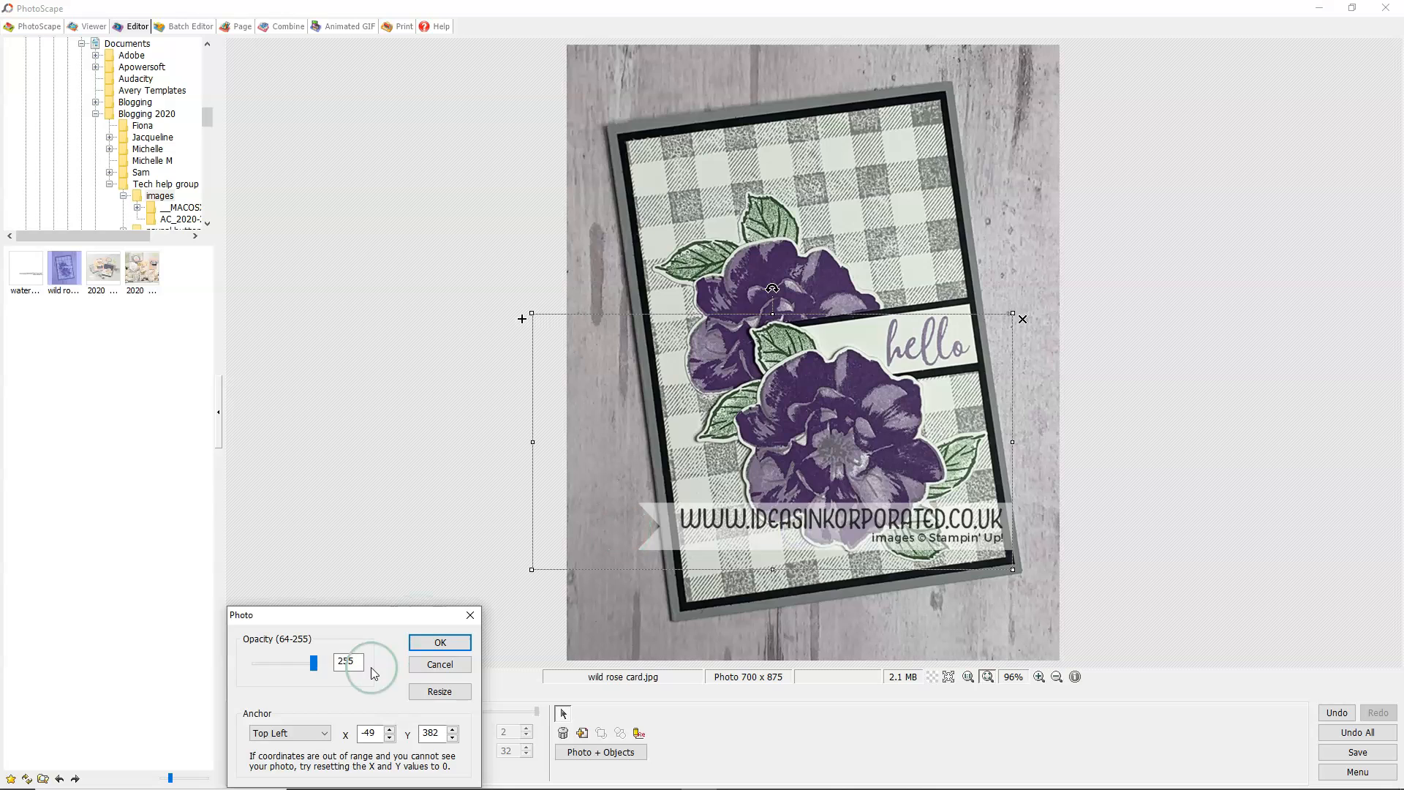
{"action": "left_click", "coordinate": [324, 734]}
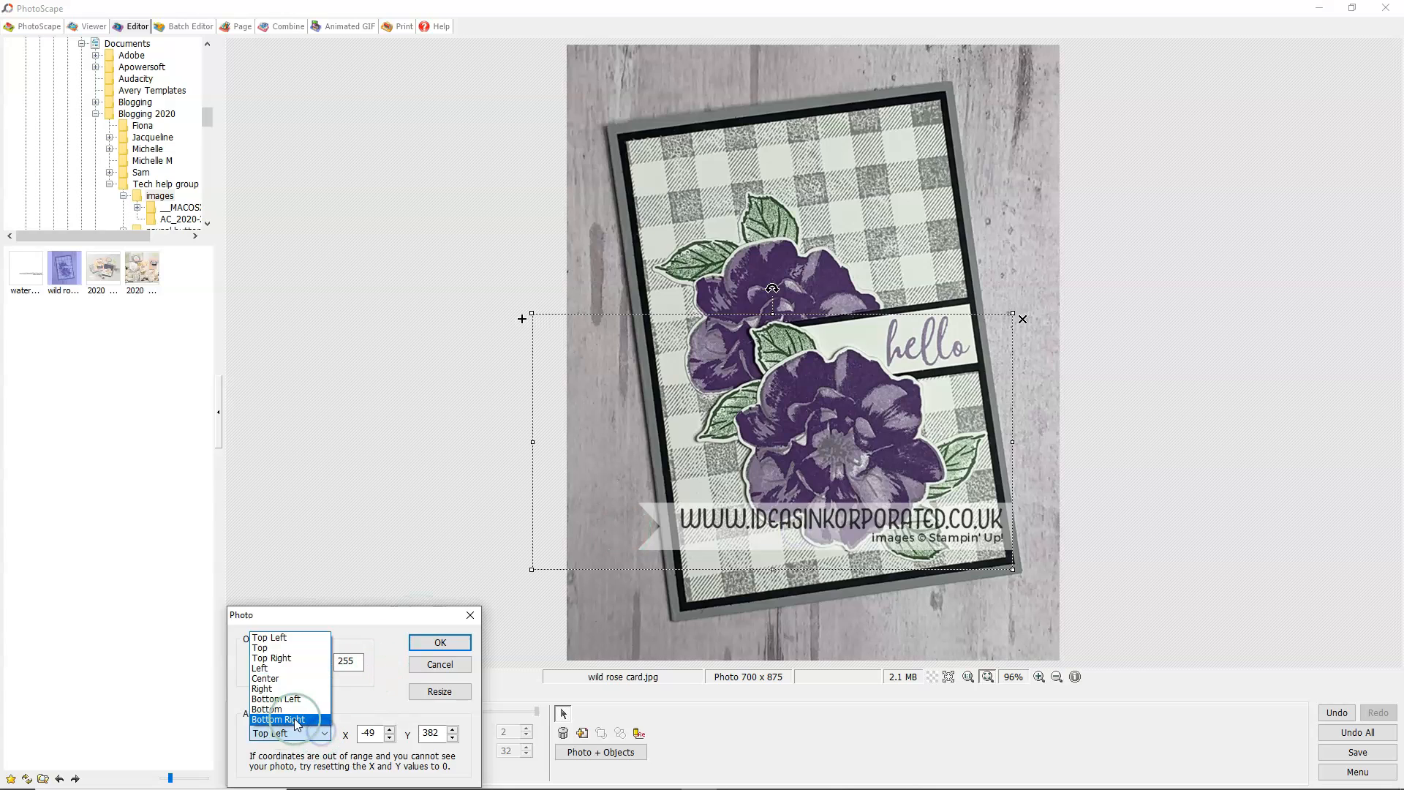
{"action": "left_click", "coordinate": [295, 722]}
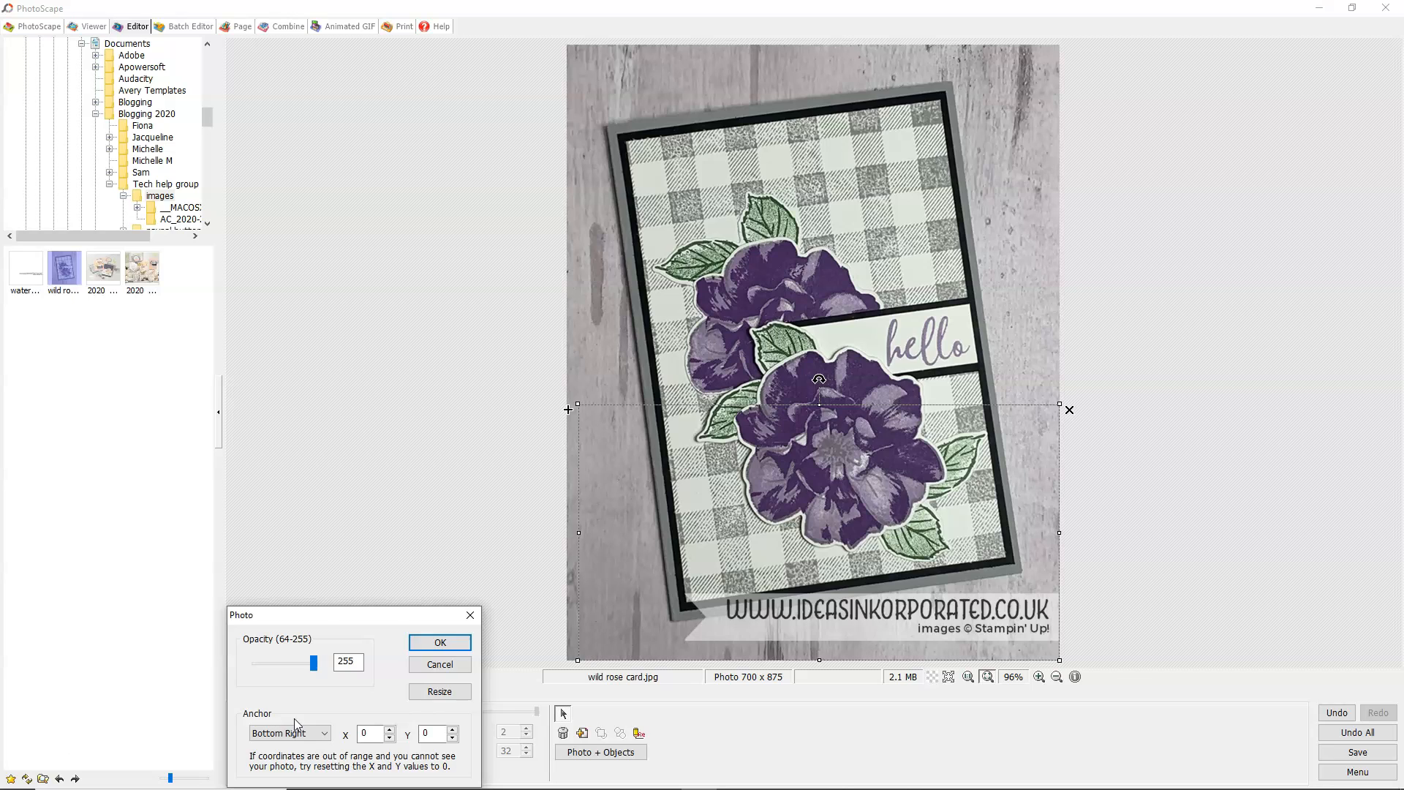
{"action": "left_click", "coordinate": [296, 735]}
{"action": "left_click", "coordinate": [822, 631]}
{"action": "left_click", "coordinate": [446, 647]}
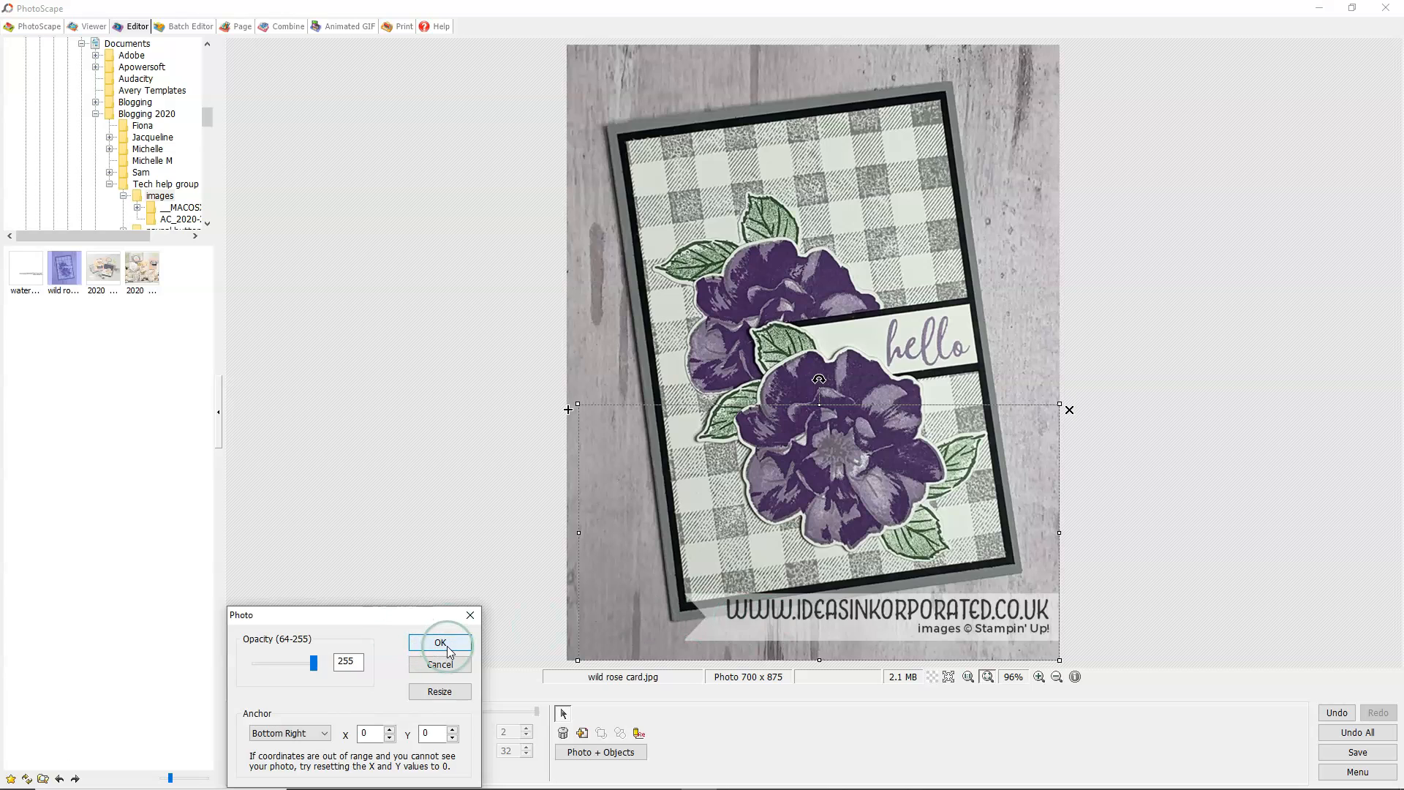
{"action": "left_click", "coordinate": [1104, 575]}
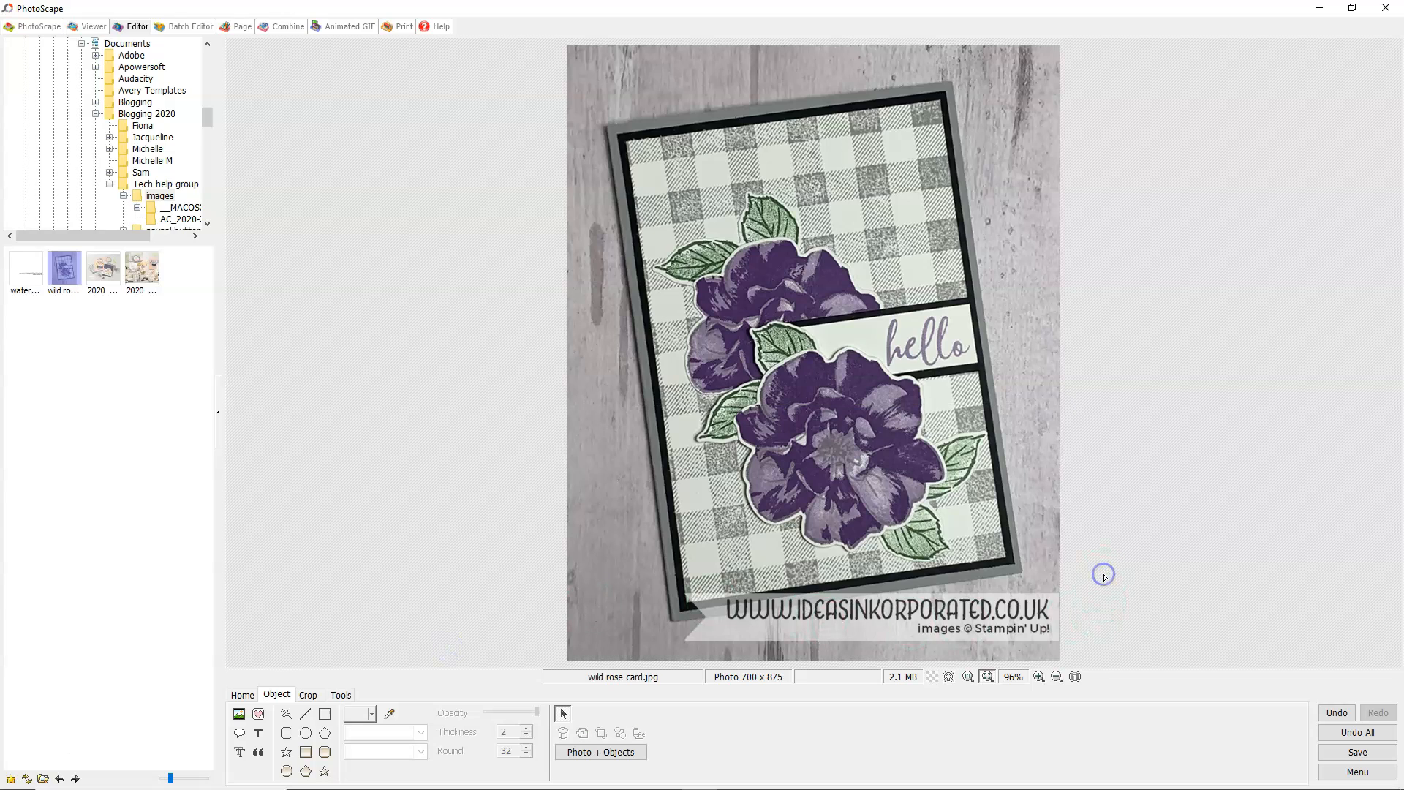
{"action": "left_click", "coordinate": [952, 614]}
Step: Open the save options and choose the images folder inside Tech help group as the designated save folder
{"action": "left_click", "coordinate": [1332, 759]}
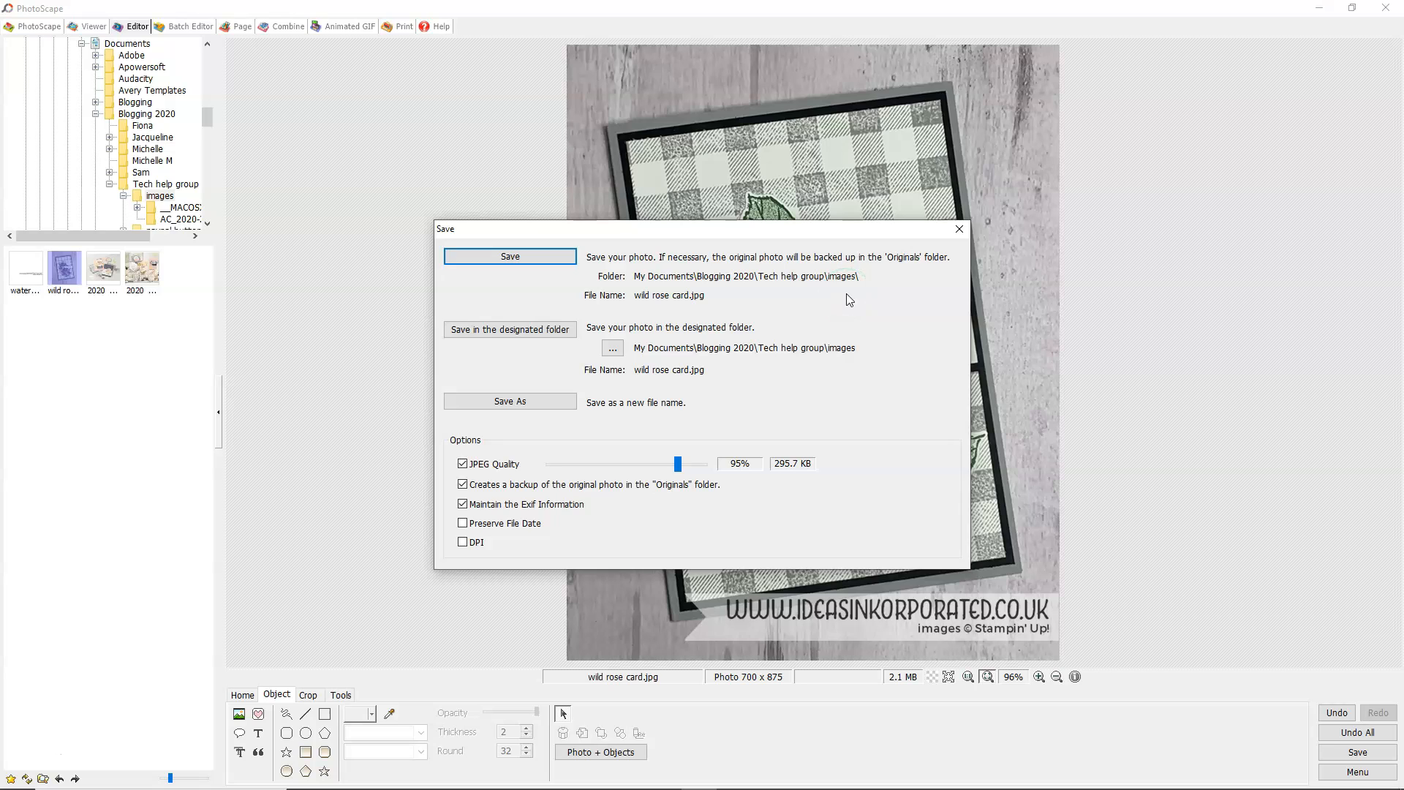
{"action": "left_click", "coordinate": [613, 348]}
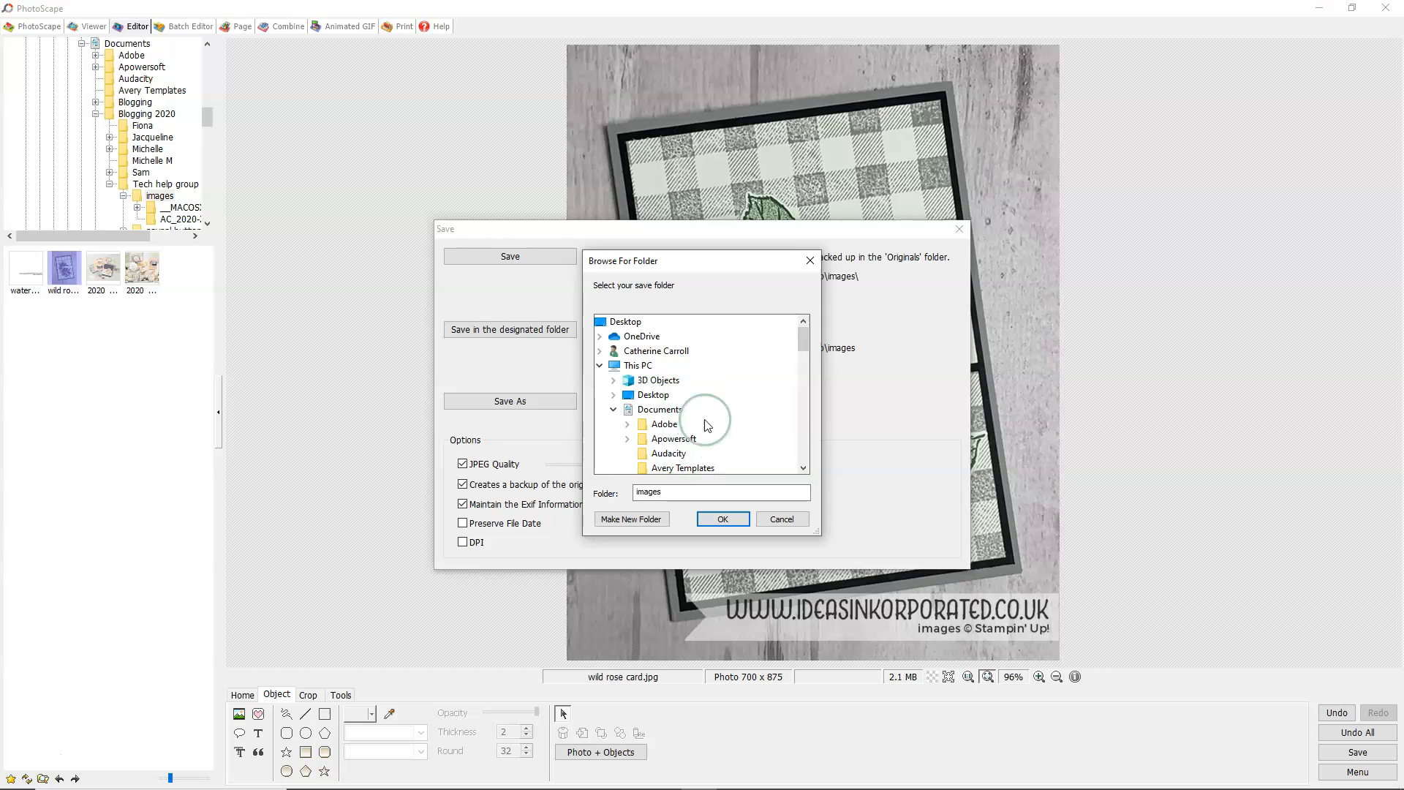
{"action": "left_click_drag", "start_coordinate": [805, 333], "coordinate": [803, 374]}
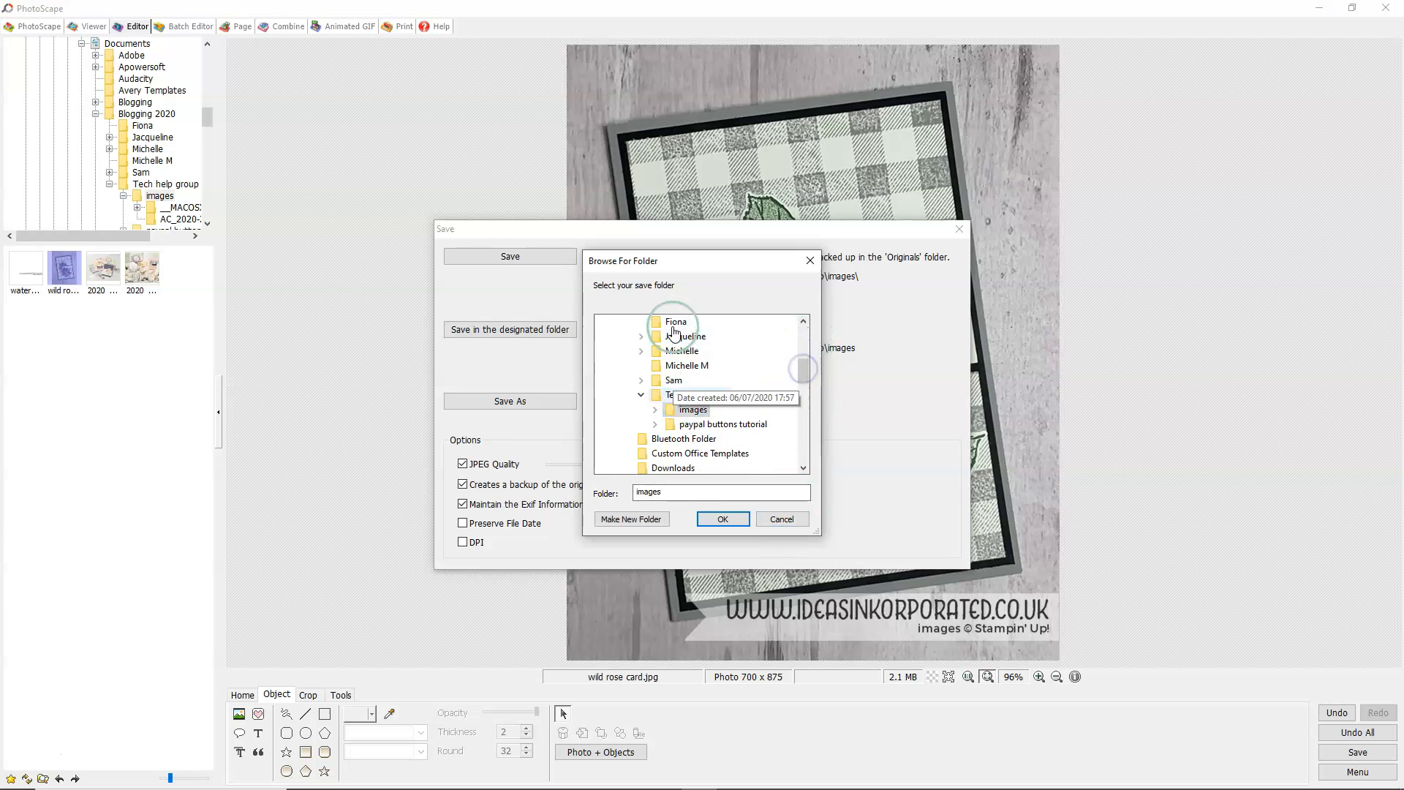
{"action": "double_click", "coordinate": [695, 409]}
{"action": "left_click", "coordinate": [722, 518]}
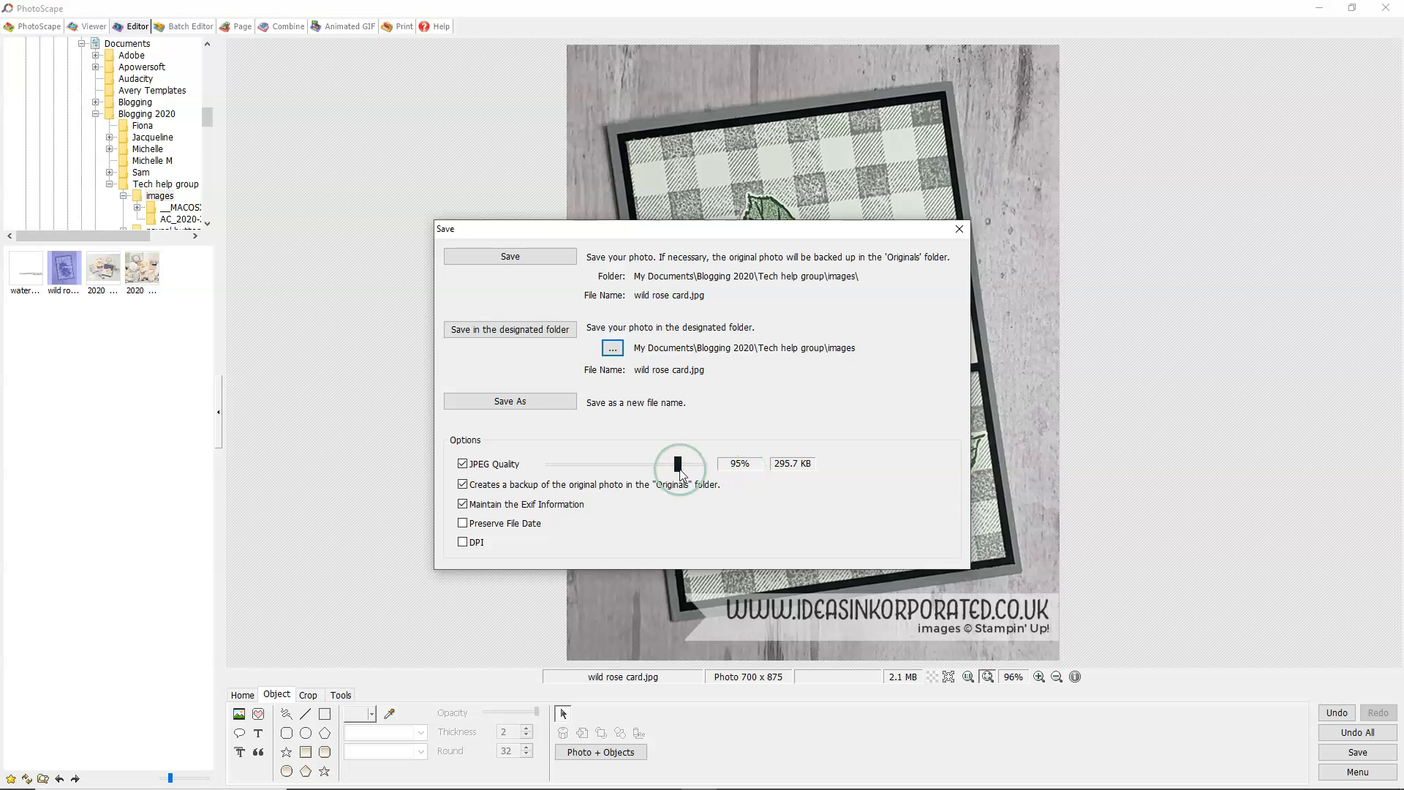
Step: Try other JPEG quality levels, including 90%, and set the quality back to 95%
{"action": "left_click_drag", "start_coordinate": [678, 465], "coordinate": [715, 471]}
{"action": "left_click_drag", "start_coordinate": [704, 472], "coordinate": [678, 468]}
{"action": "left_click", "coordinate": [678, 470]}
{"action": "left_click_drag", "start_coordinate": [679, 470], "coordinate": [652, 468]}
{"action": "left_click", "coordinate": [782, 472]}
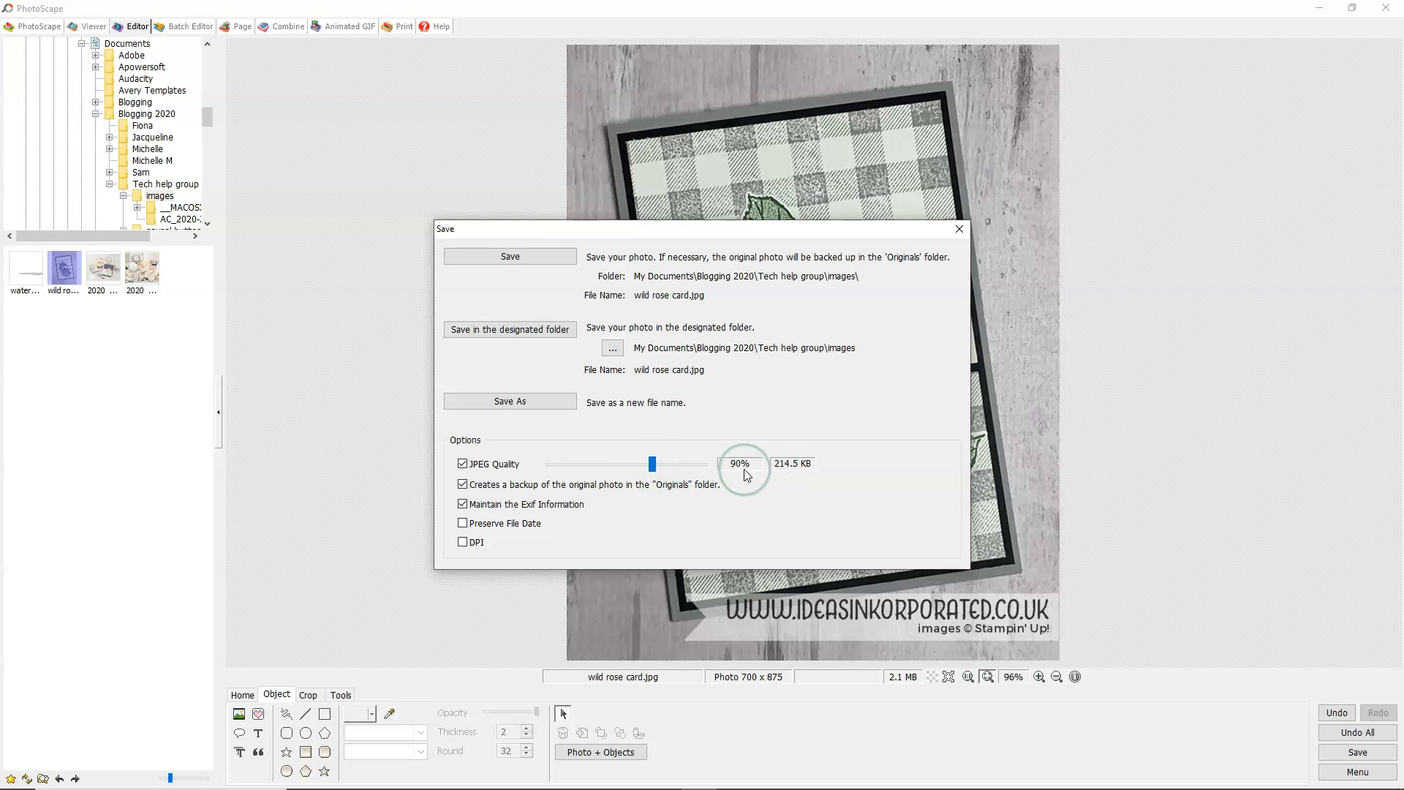
{"action": "left_click", "coordinate": [652, 468]}
{"action": "left_click_drag", "start_coordinate": [652, 469], "coordinate": [677, 470]}
Step: Save the watermarked photo as a new JPEG named "wild rose card 700px" in the images folder
{"action": "left_click", "coordinate": [527, 403]}
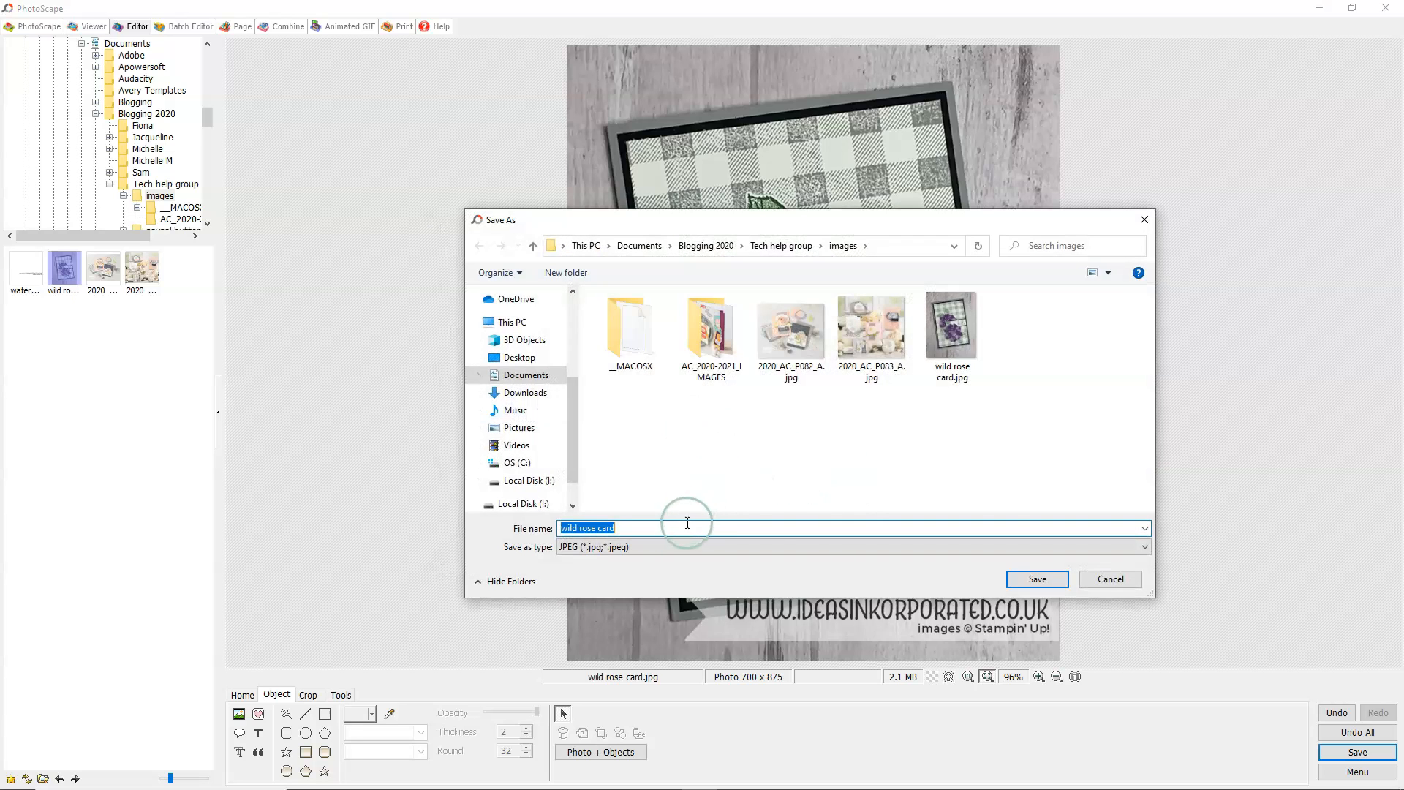
{"action": "left_click", "coordinate": [688, 523]}
{"action": "type", "text": "700"}
{"action": "left_click", "coordinate": [1039, 582]}
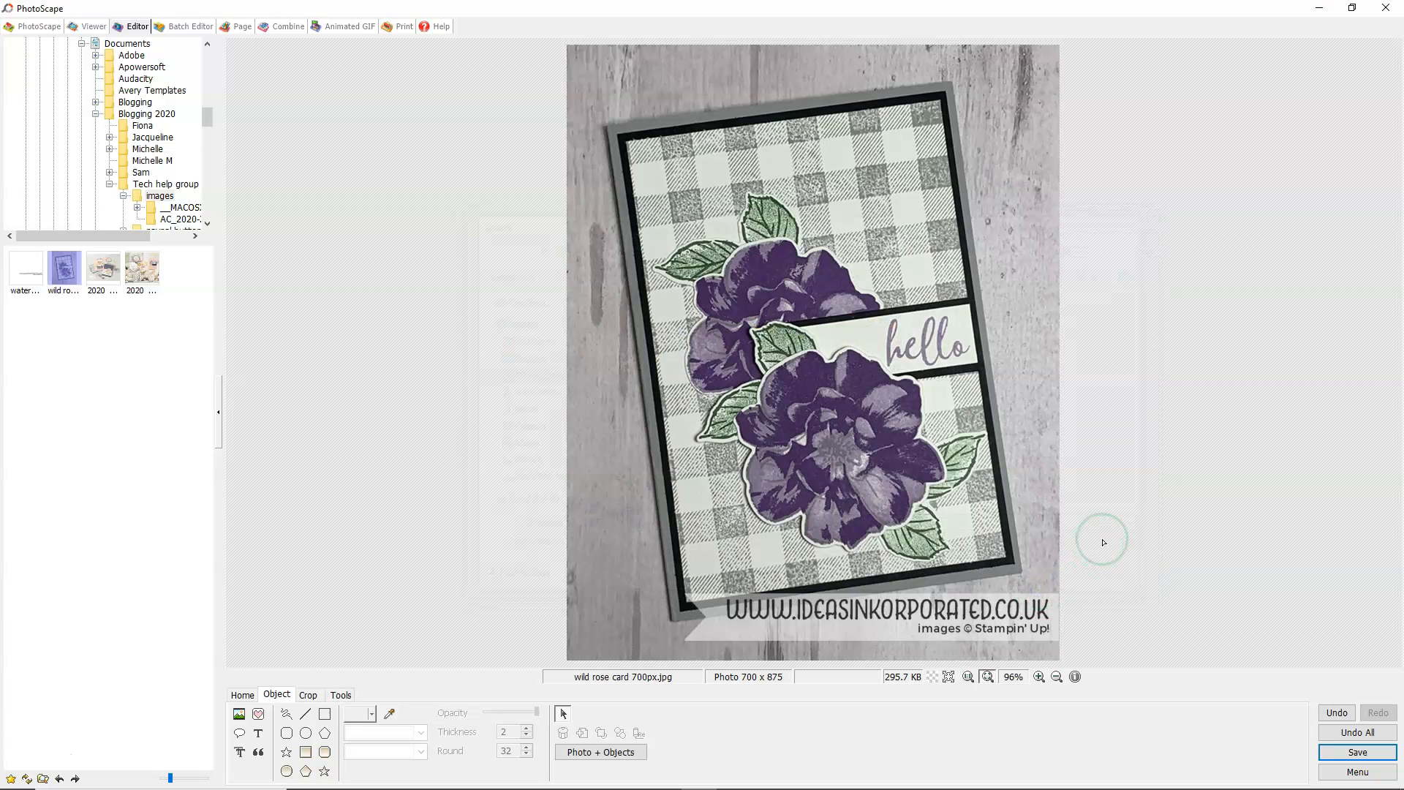